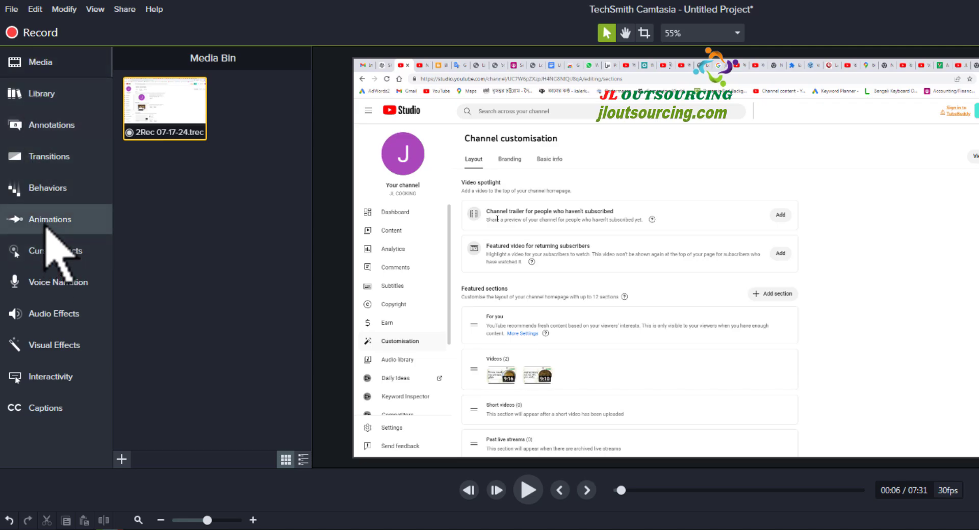
Step: Scale the Track 1 screen recording down to about 78% on the canvas and place it near the centre
{"action": "left_click", "coordinate": [47, 224]}
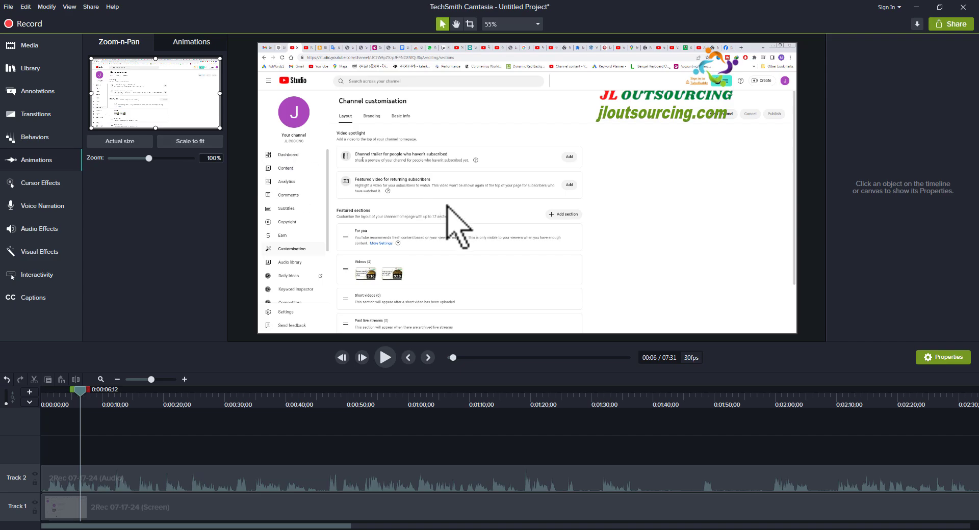
{"action": "left_click", "coordinate": [262, 512]}
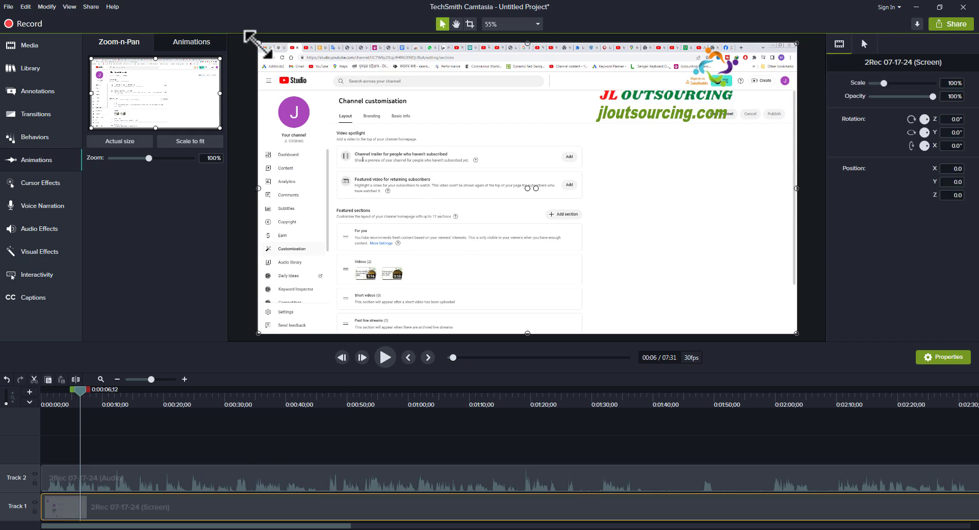
{"action": "left_click_drag", "start_coordinate": [258, 45], "coordinate": [373, 120]}
{"action": "left_click_drag", "start_coordinate": [524, 150], "coordinate": [455, 125]}
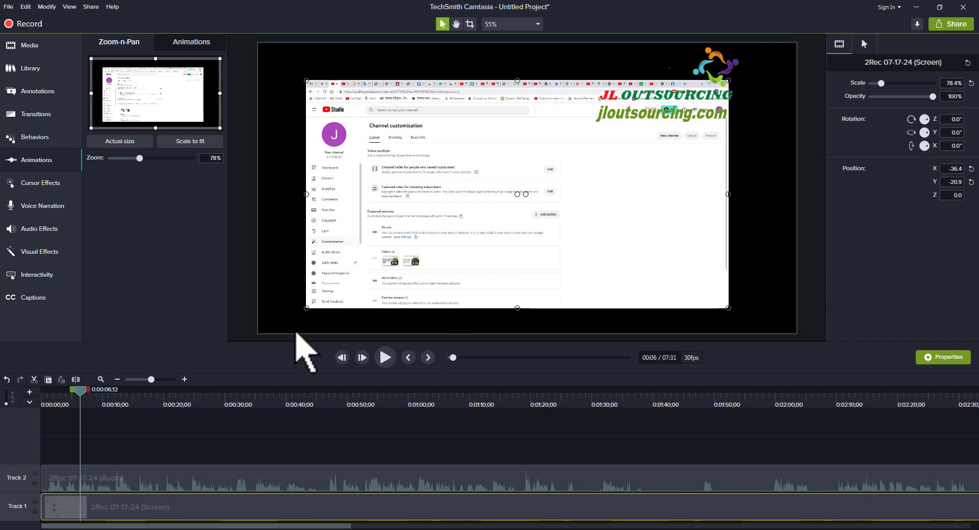
Step: Try the actual size and scale to fit zooms on the screen recording, moving and shrinking it on the canvas between them
{"action": "left_click", "coordinate": [119, 143]}
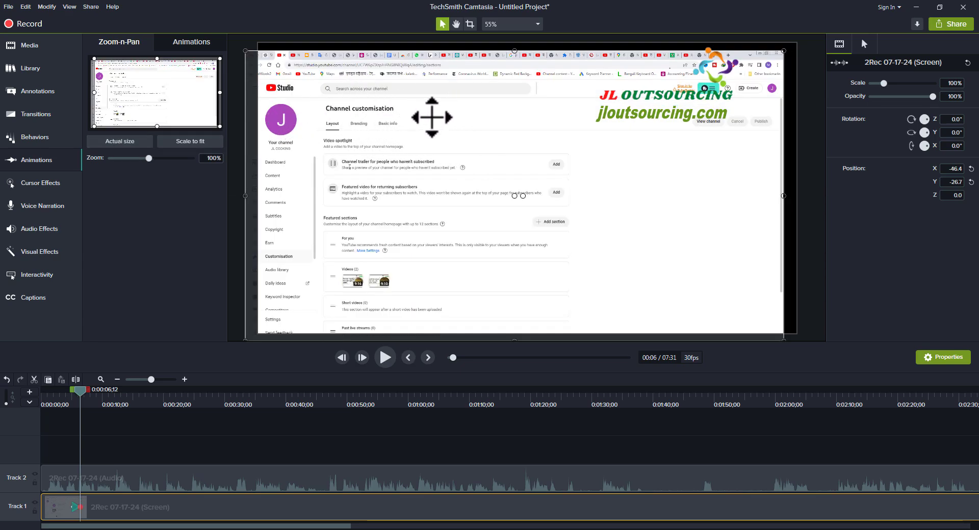
{"action": "left_click_drag", "start_coordinate": [431, 118], "coordinate": [443, 109]}
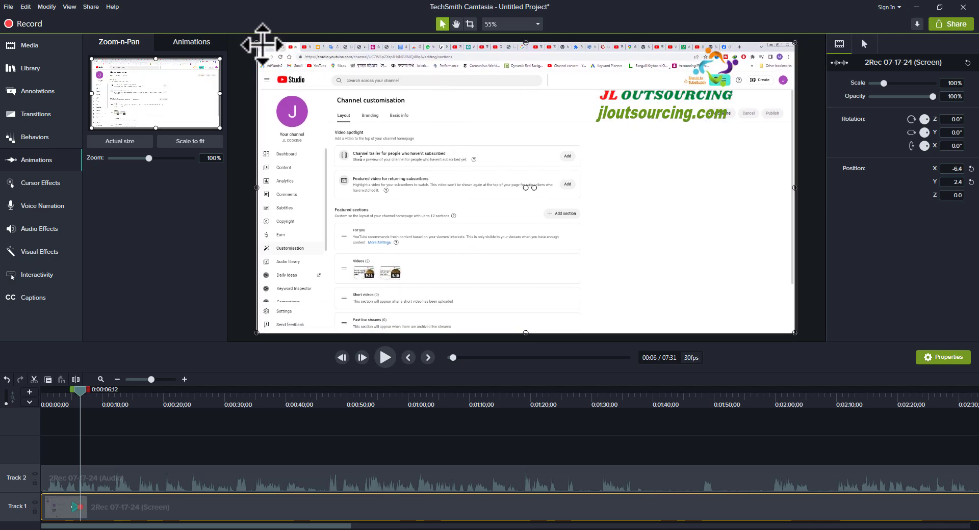
{"action": "left_click_drag", "start_coordinate": [256, 44], "coordinate": [421, 131]}
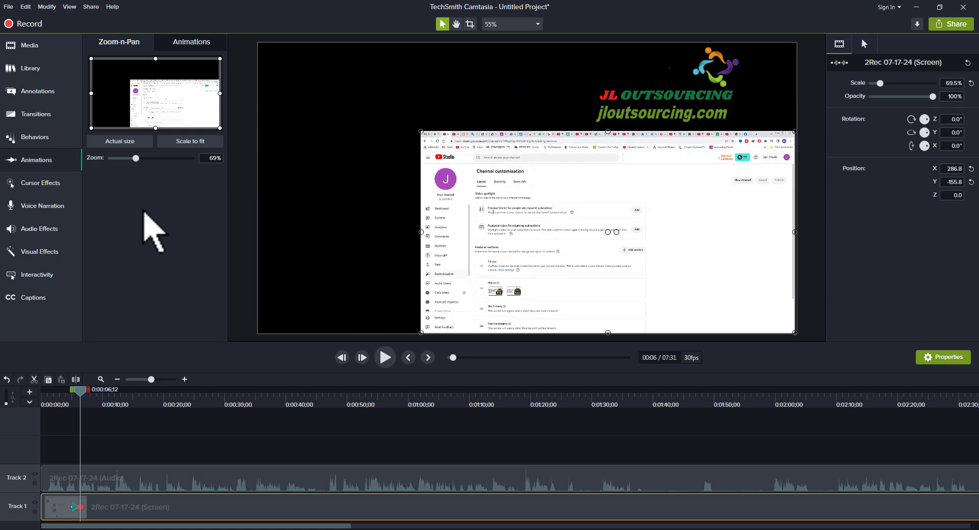
{"action": "left_click", "coordinate": [190, 141]}
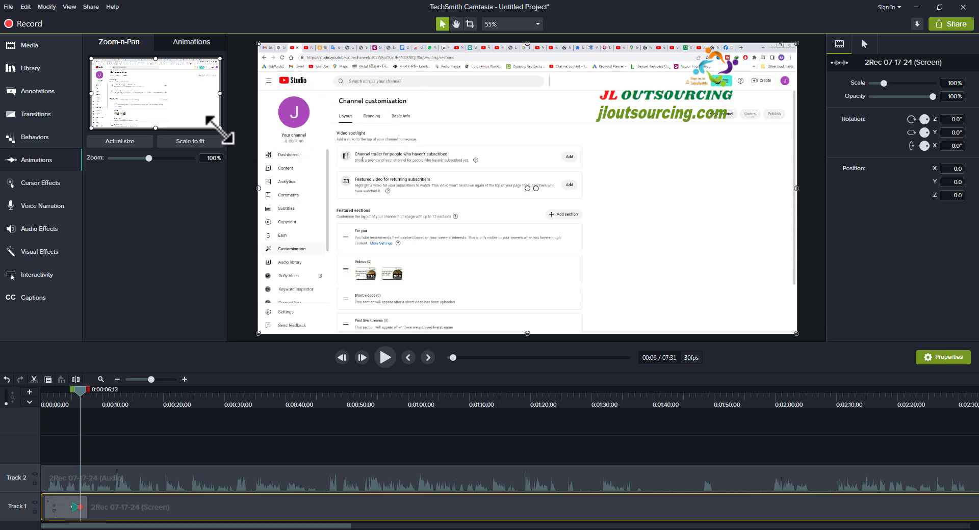
Step: Zoom in on the recording's upper-left area to about 242% and stretch the animation to run from about 0:04 to 0:17
{"action": "left_click_drag", "start_coordinate": [220, 129], "coordinate": [144, 87]}
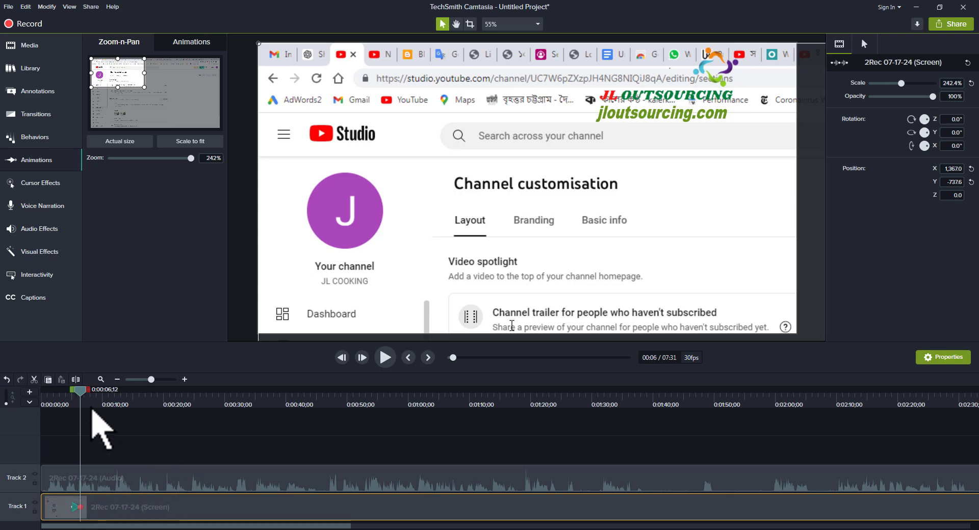
{"action": "left_click_drag", "start_coordinate": [81, 391], "coordinate": [141, 392]}
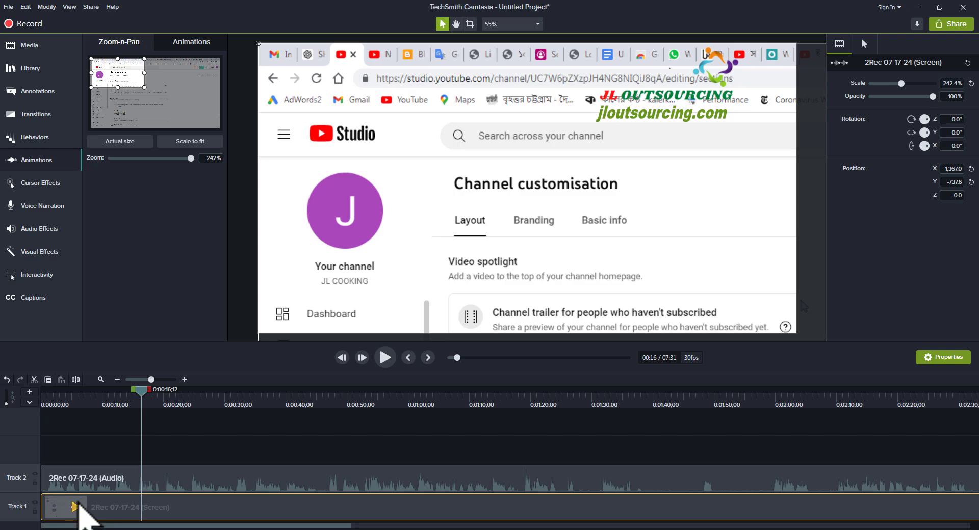
{"action": "mouse_move", "coordinate": [79, 508]}
{"action": "left_mouse_down"}
{"action": "mouse_move", "coordinate": [168, 507]}
{"action": "mouse_move", "coordinate": [91, 517]}
{"action": "mouse_move", "coordinate": [151, 514]}
{"action": "mouse_move", "coordinate": [69, 507]}
{"action": "left_mouse_up"}
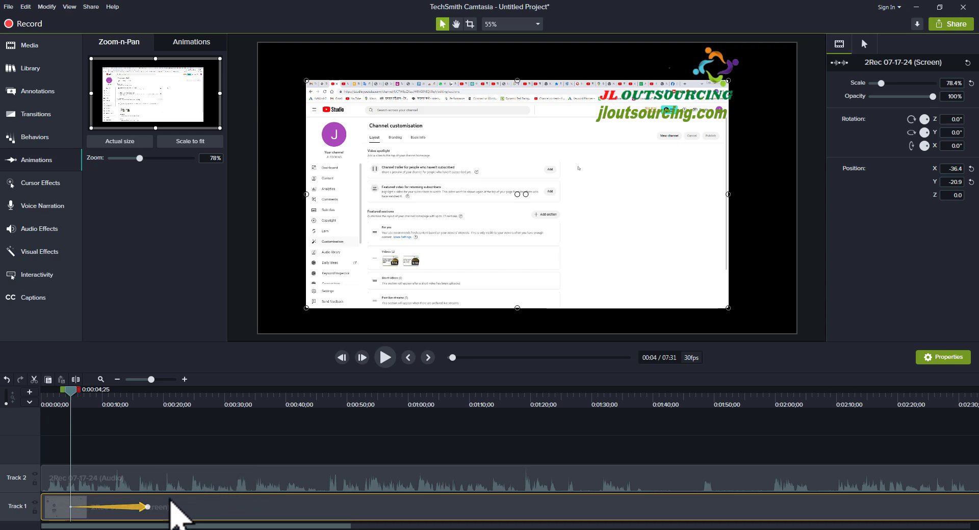
{"action": "left_click", "coordinate": [385, 357]}
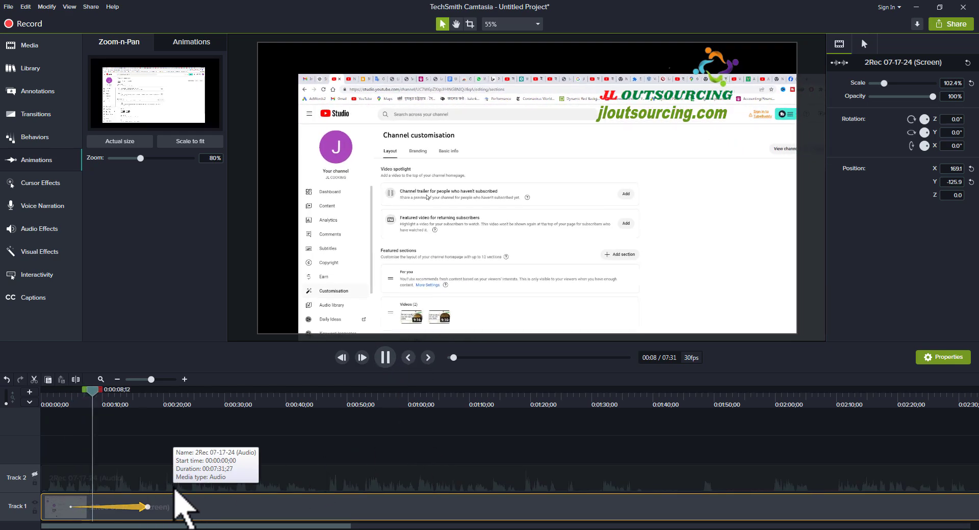
{"action": "left_click", "coordinate": [386, 358]}
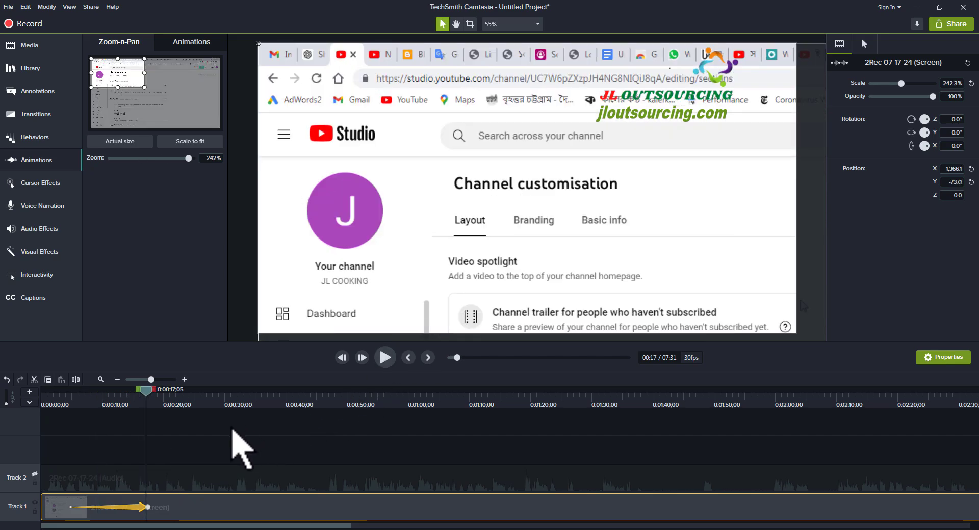
Step: Shorten the zoom animation so it starts at about 0:16, and preview it from about 0:13
{"action": "left_click_drag", "start_coordinate": [71, 506], "coordinate": [141, 506]}
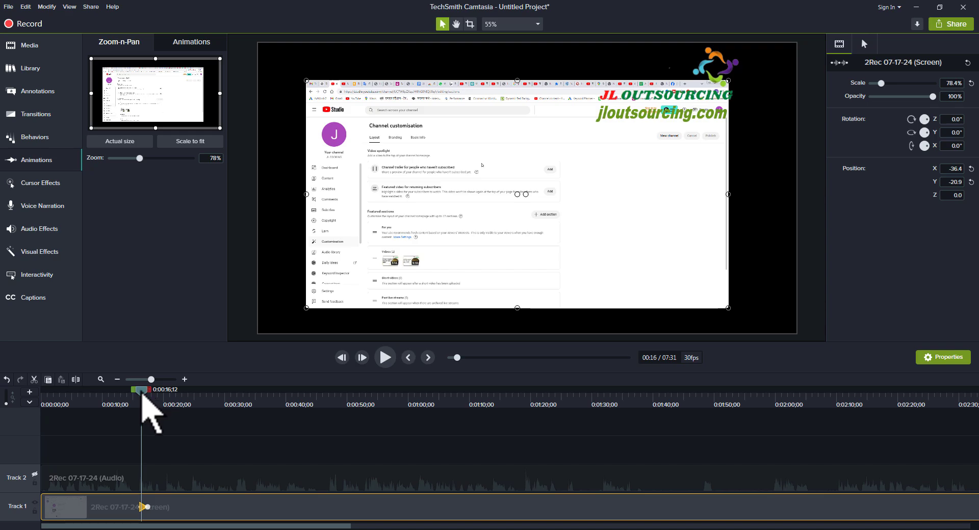
{"action": "left_click_drag", "start_coordinate": [141, 391], "coordinate": [123, 390]}
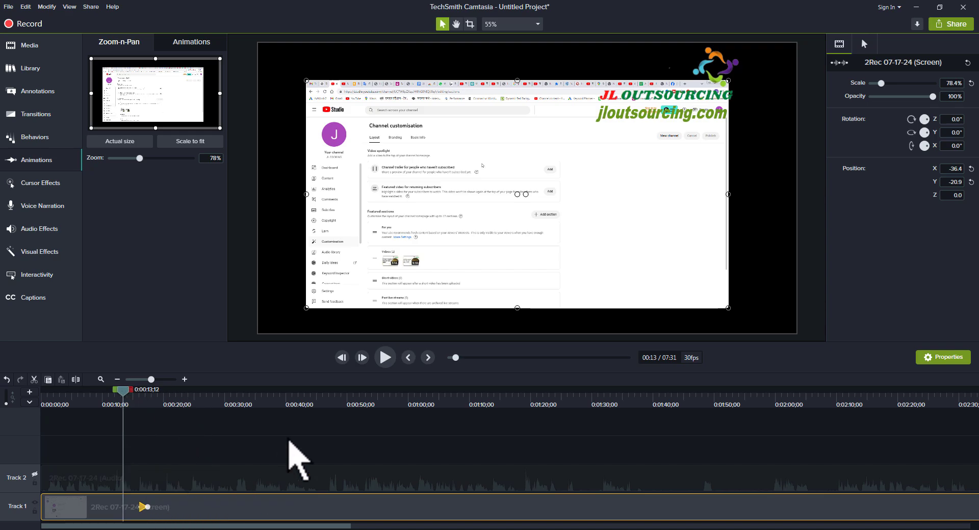
{"action": "left_click", "coordinate": [386, 357]}
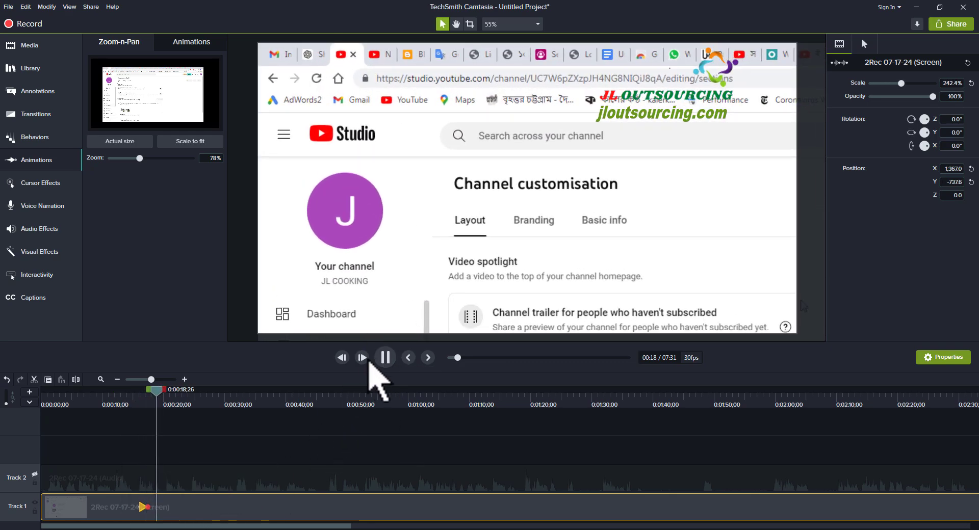
{"action": "left_click", "coordinate": [386, 357]}
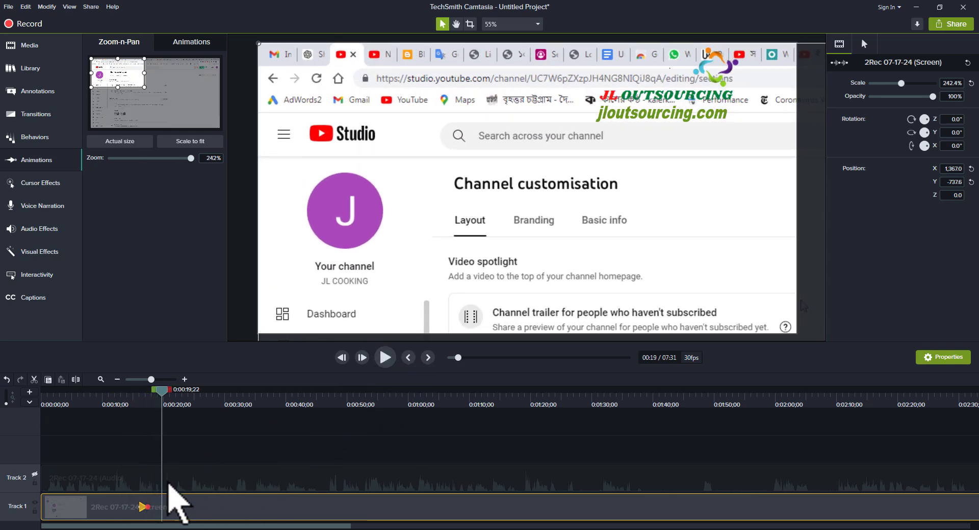
Step: Set the zoom animation's easing to Bounce
{"action": "right_click", "coordinate": [144, 508]}
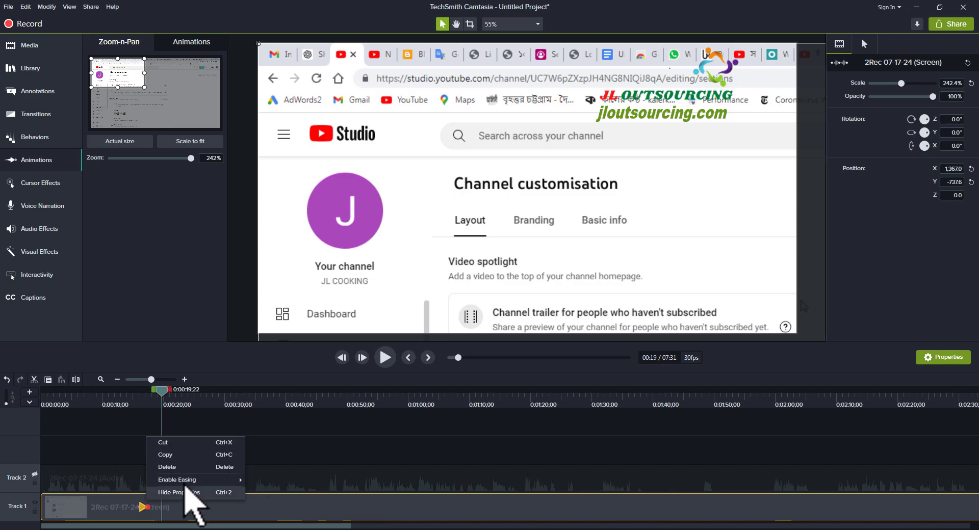
{"action": "mouse_move", "coordinate": [172, 481]}
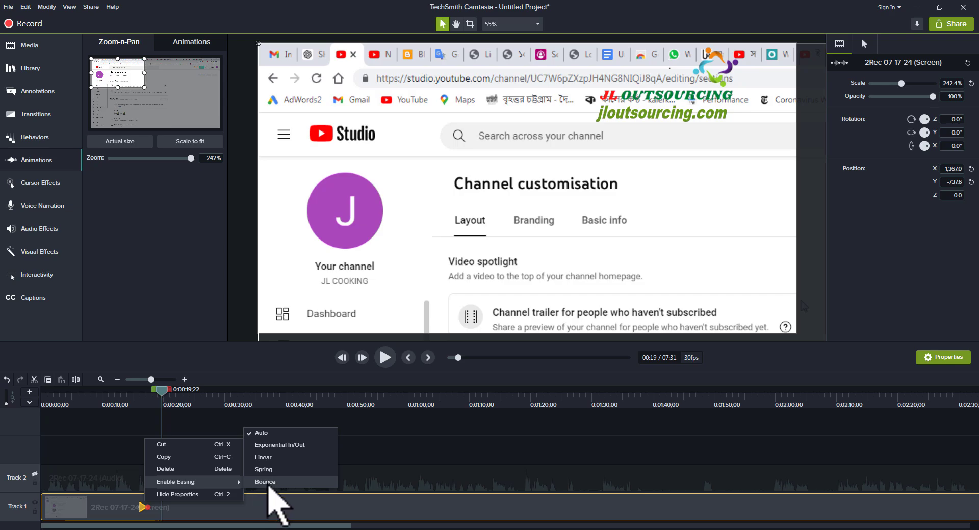
{"action": "left_click", "coordinate": [266, 482]}
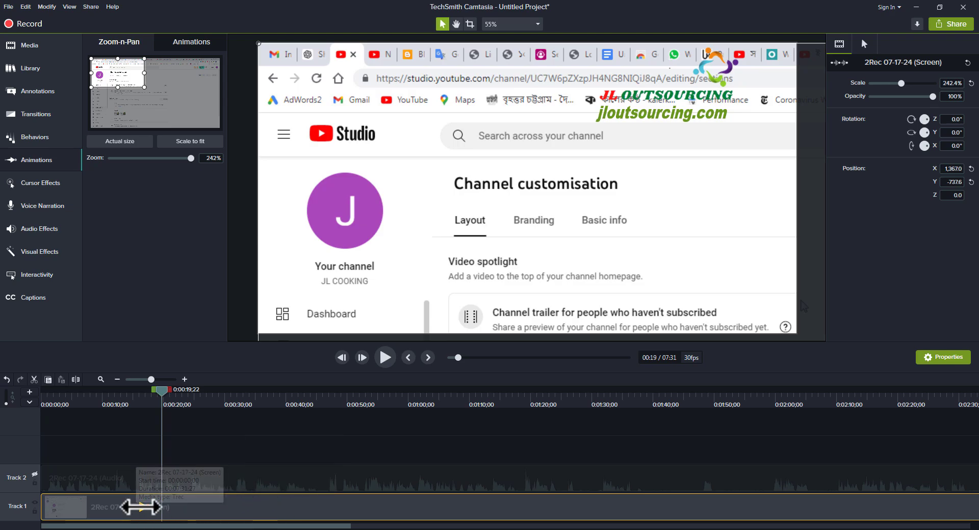
Step: Extend the zoom animation's start back to about 0:04 and play it through
{"action": "left_click_drag", "start_coordinate": [141, 506], "coordinate": [69, 506]}
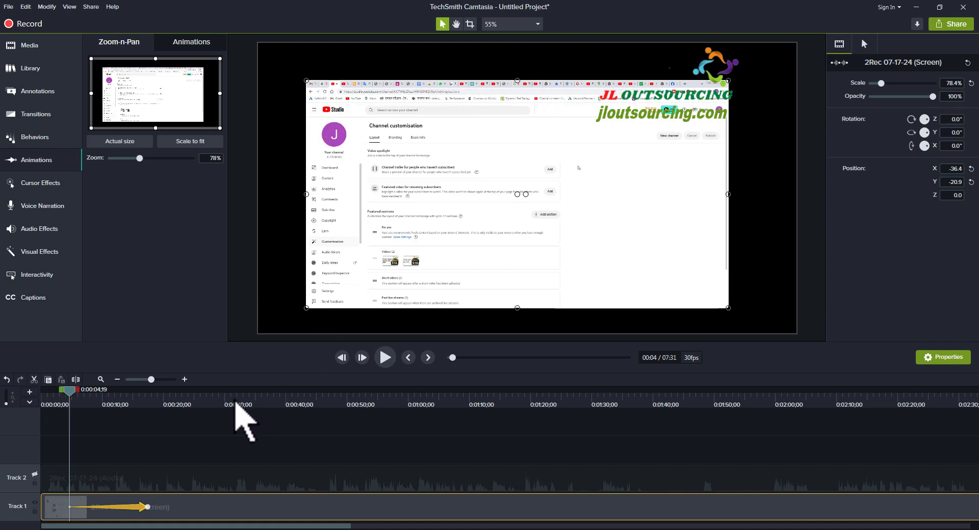
{"action": "left_click", "coordinate": [386, 356]}
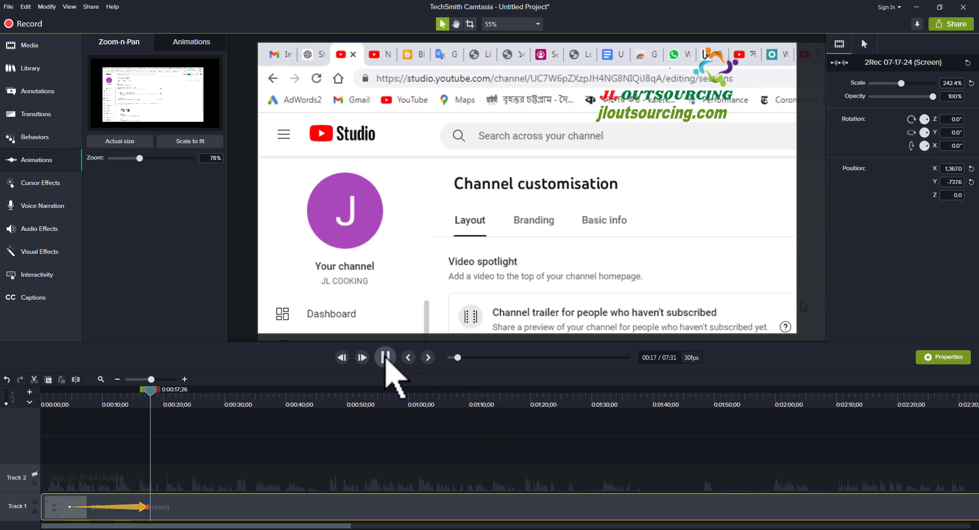
{"action": "left_click", "coordinate": [385, 357]}
Step: Set the zoom animation's easing to Exponential In/Out and preview it from about 0:04
{"action": "left_click_drag", "start_coordinate": [145, 403], "coordinate": [116, 405]}
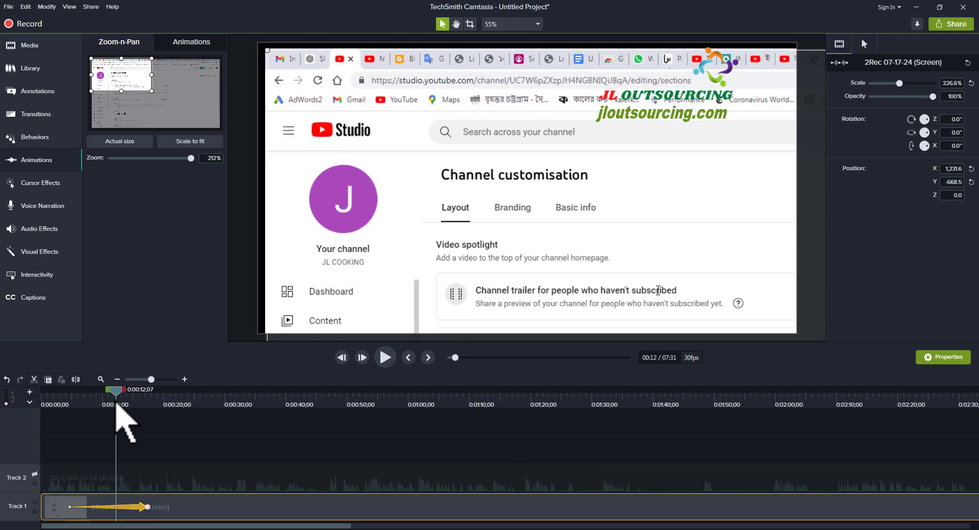
{"action": "right_click", "coordinate": [137, 507]}
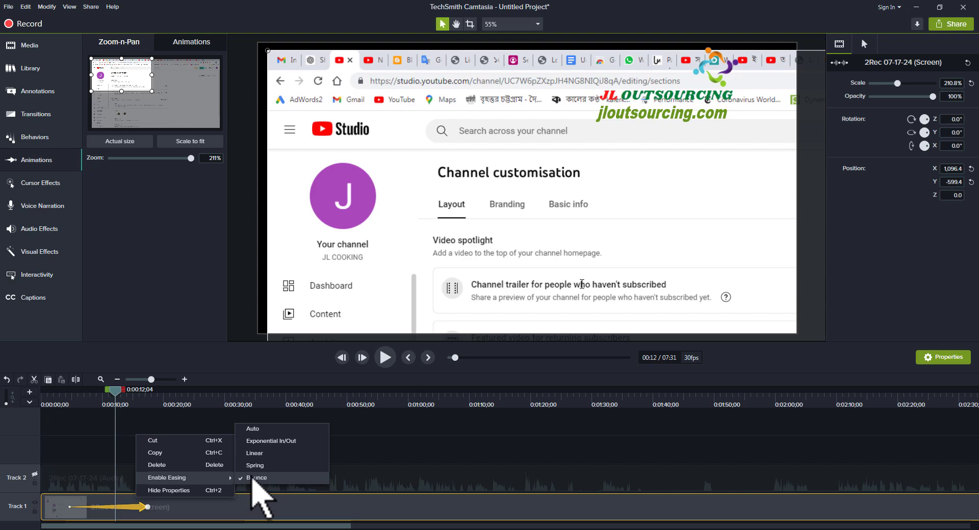
{"action": "left_click", "coordinate": [289, 442]}
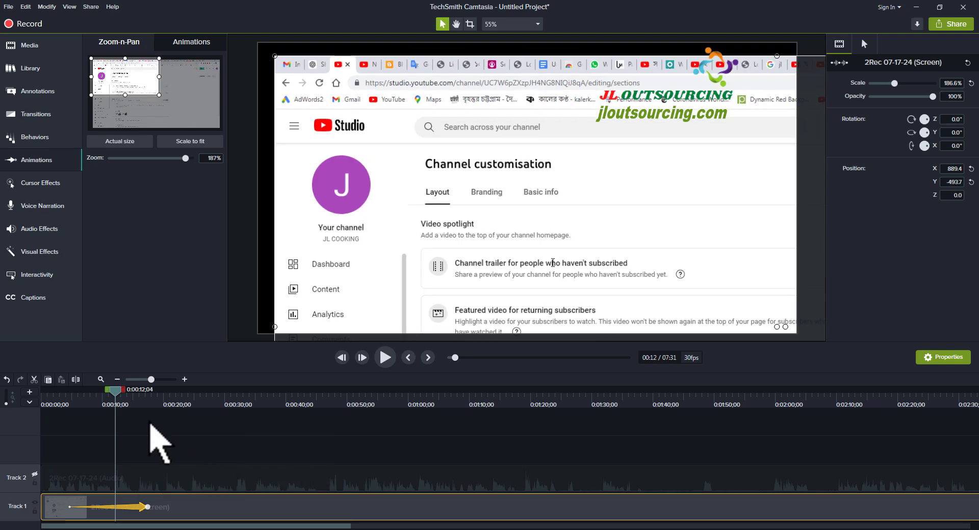
{"action": "left_click", "coordinate": [71, 405]}
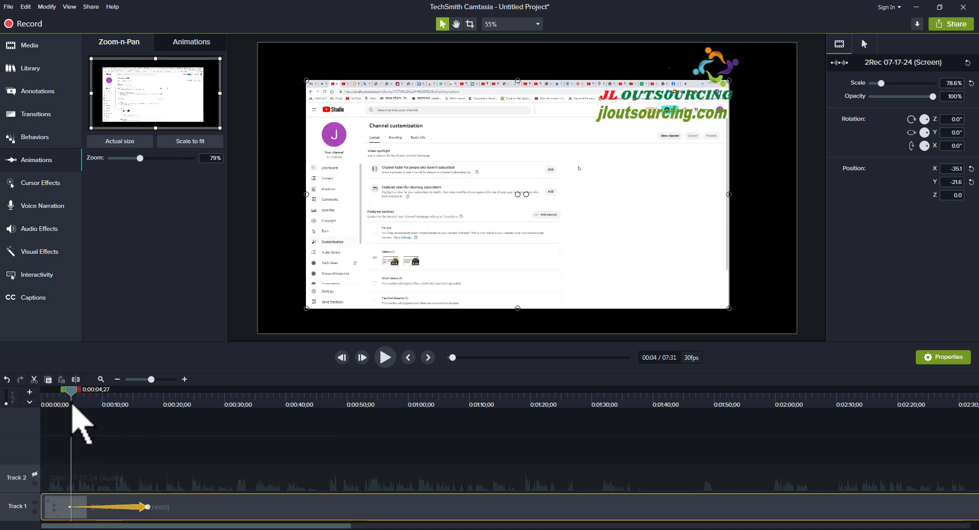
{"action": "key", "text": "space"}
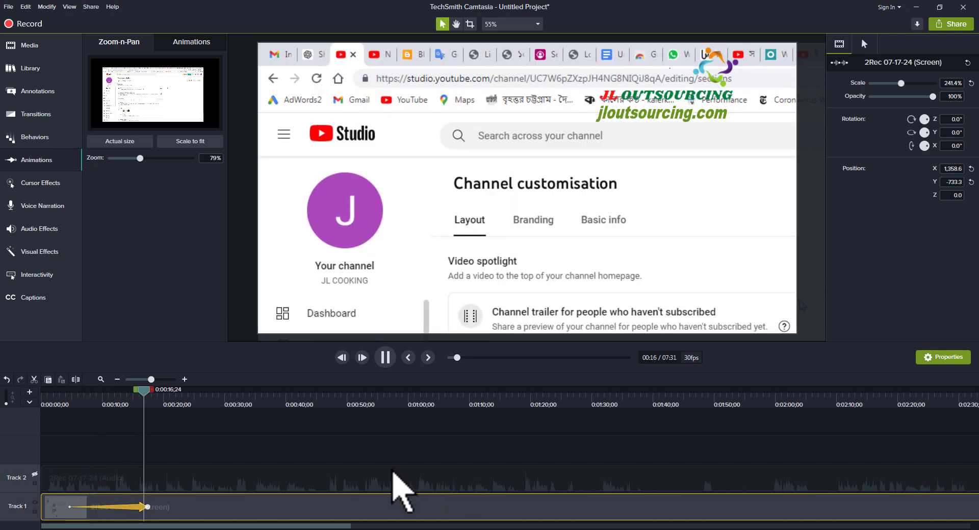
{"action": "left_click", "coordinate": [385, 358]}
Step: Set the zoom animation's easing to Spring
{"action": "right_click", "coordinate": [138, 506]}
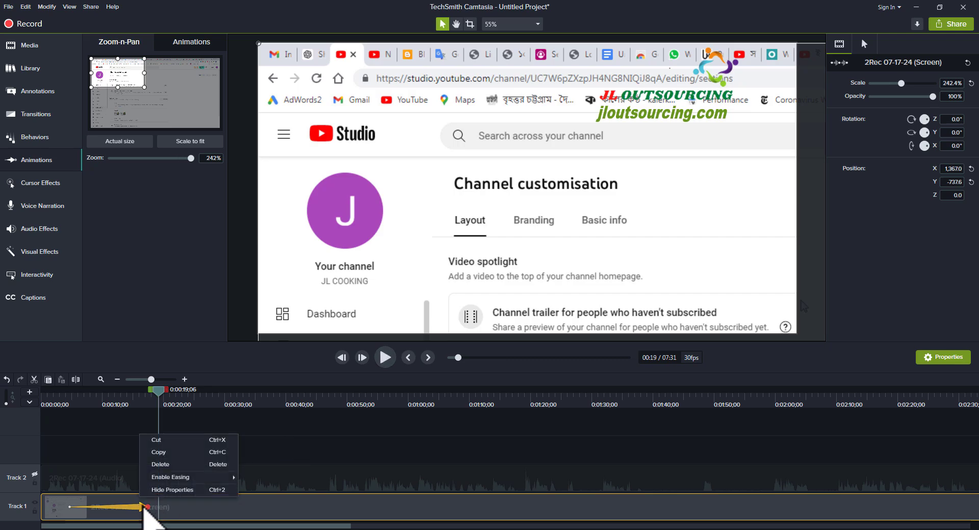
{"action": "mouse_move", "coordinate": [227, 477]}
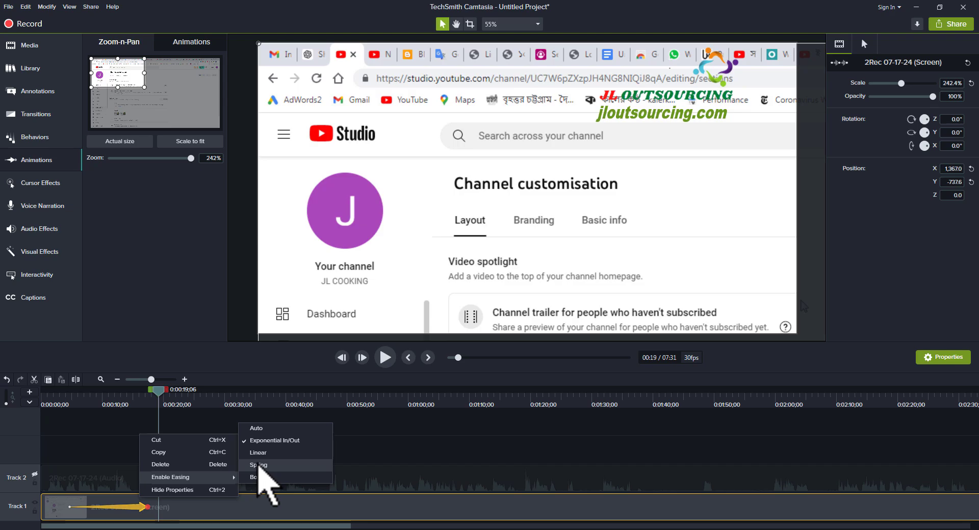
{"action": "left_click", "coordinate": [259, 465]}
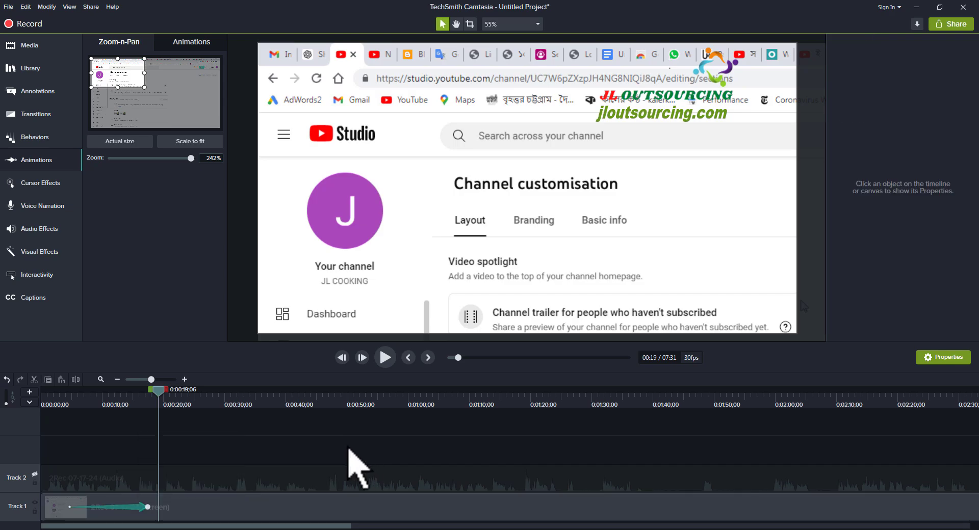
{"action": "left_click", "coordinate": [131, 506]}
{"action": "right_click", "coordinate": [132, 507]}
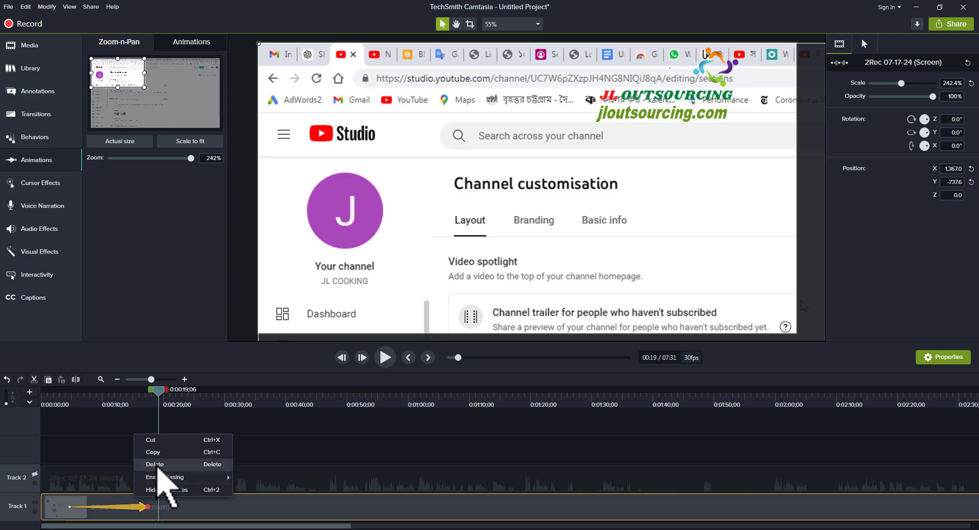
{"action": "left_click", "coordinate": [305, 453]}
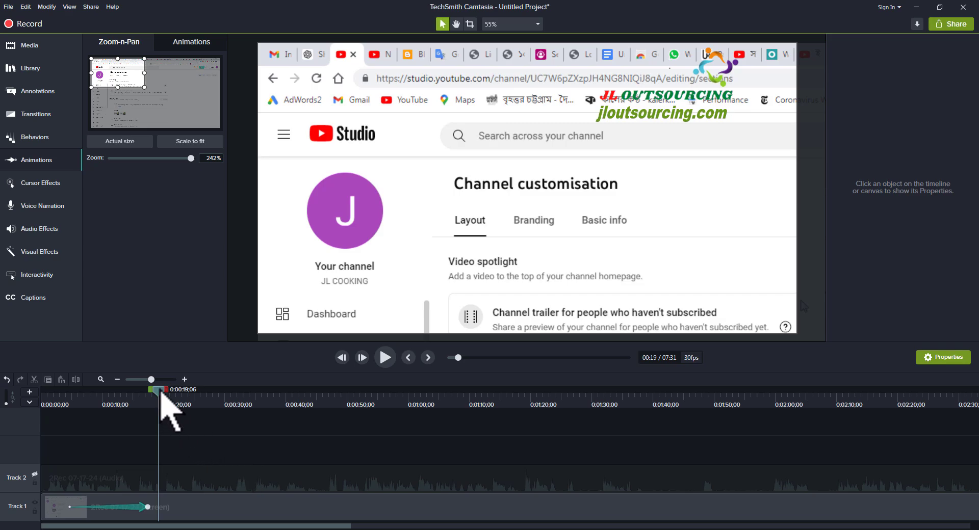
Step: Add a scale to fit zoom-out animation to the recording at about 0:34
{"action": "left_click_drag", "start_coordinate": [160, 394], "coordinate": [256, 403]}
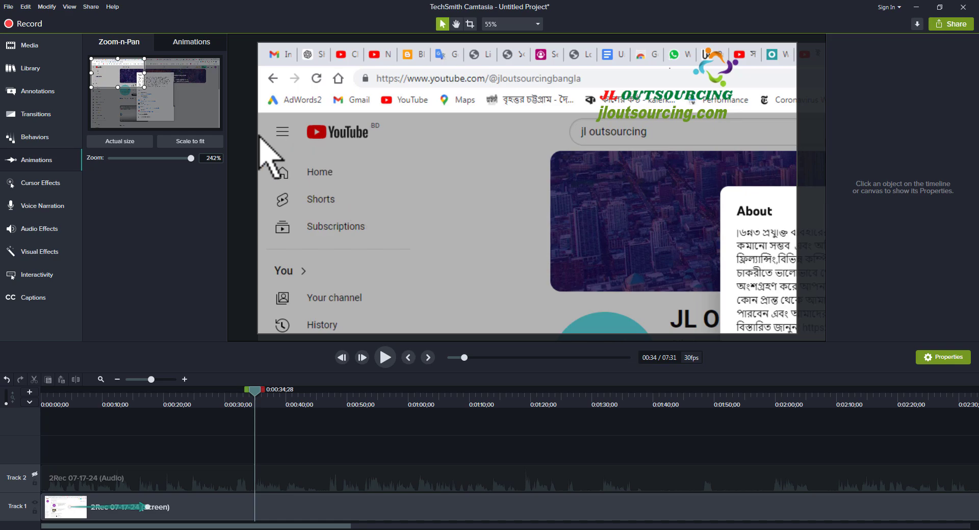
{"action": "left_click", "coordinate": [200, 144]}
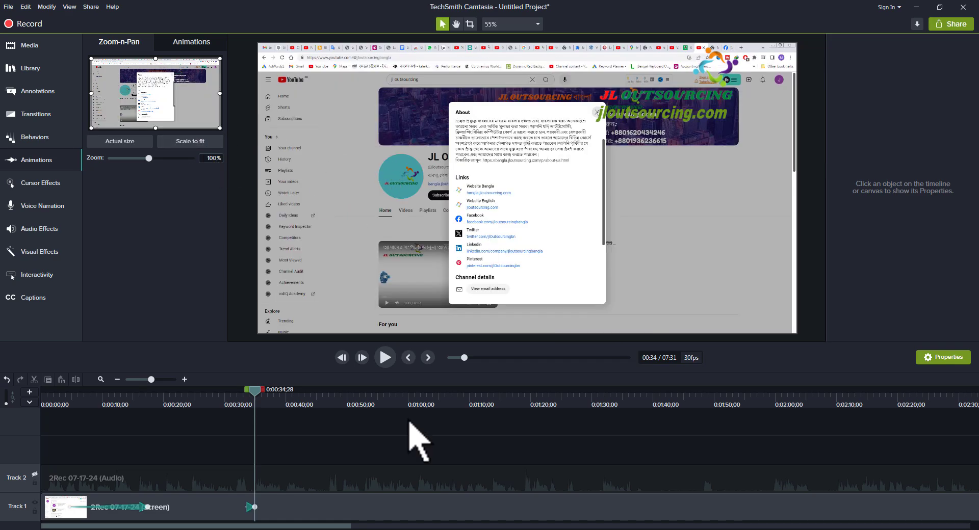
Step: Add a zoom-in at about 0:46 on the recording's upper-right area around the Publish button, at about 226%
{"action": "left_click_drag", "start_coordinate": [259, 394], "coordinate": [326, 398]}
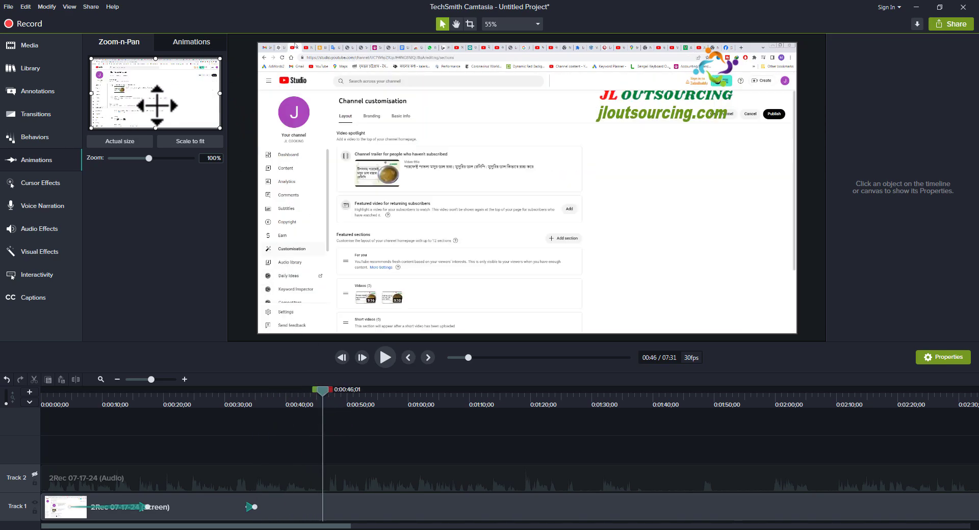
{"action": "left_click_drag", "start_coordinate": [91, 128], "coordinate": [163, 89]}
Step: Add a zoom-in at about 0:54 on the recording's video spotlight and featured video area, at about 195%
{"action": "left_click_drag", "start_coordinate": [323, 391], "coordinate": [375, 391]}
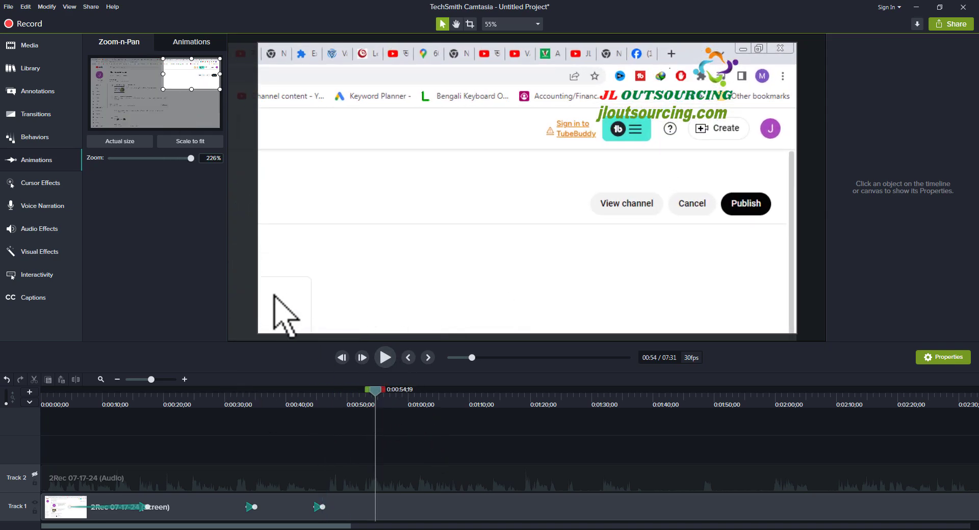
{"action": "left_click", "coordinate": [196, 144]}
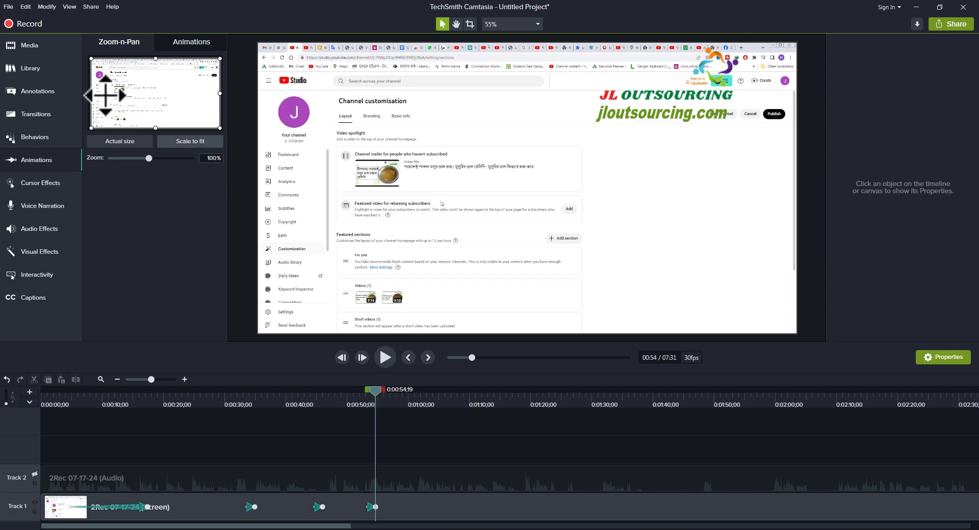
{"action": "left_click_drag", "start_coordinate": [91, 58], "coordinate": [173, 102]}
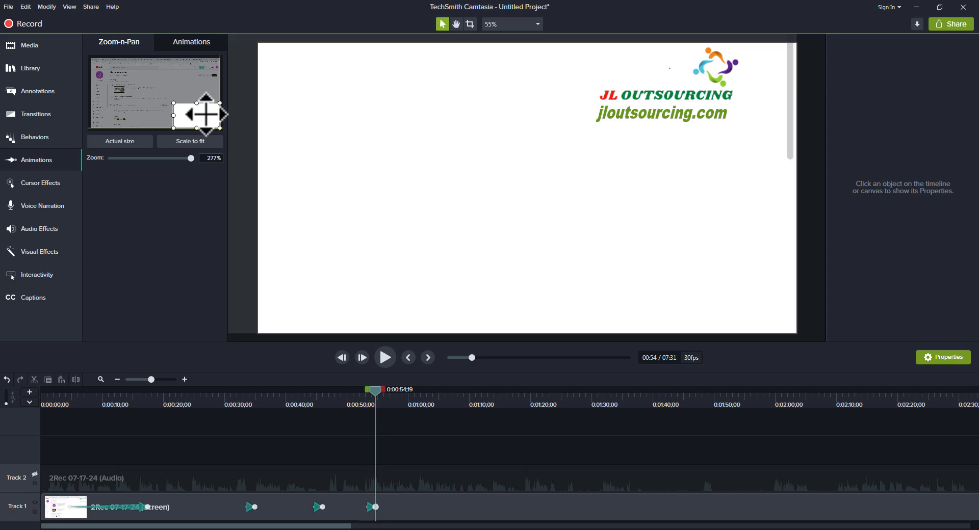
{"action": "left_click_drag", "start_coordinate": [206, 114], "coordinate": [154, 92]}
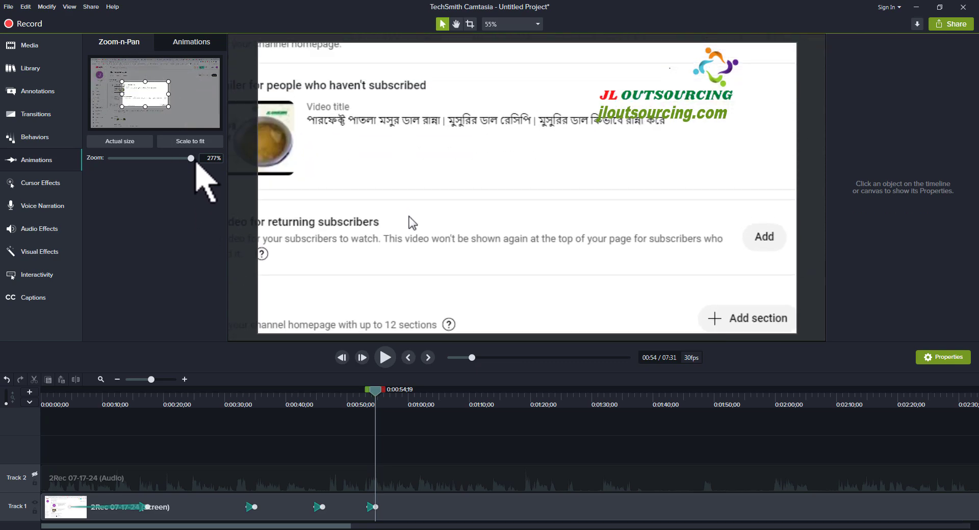
{"action": "left_click_drag", "start_coordinate": [168, 106], "coordinate": [188, 115]}
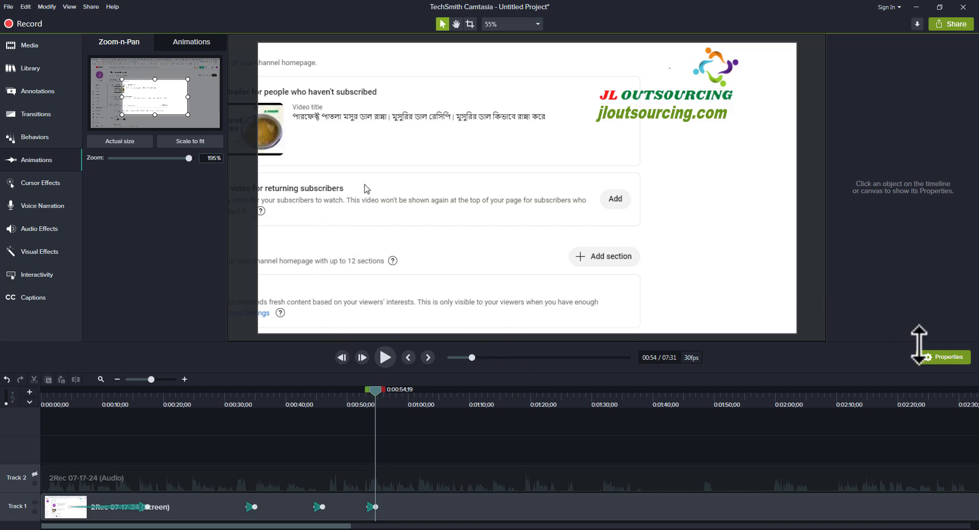
Step: Show the recording's properties, reframe the zoom at 0:54 and set its scale to about 310%
{"action": "left_click", "coordinate": [961, 361]}
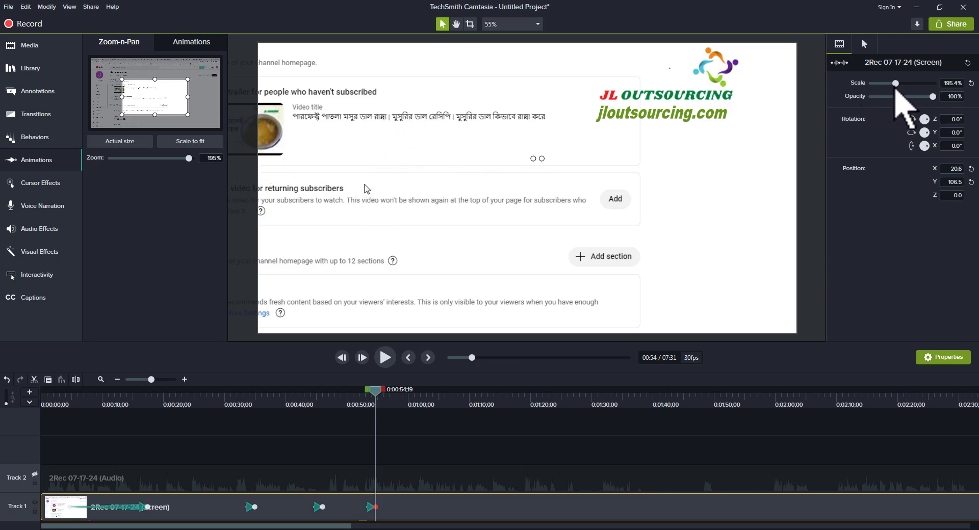
{"action": "left_click_drag", "start_coordinate": [896, 86], "coordinate": [926, 95]}
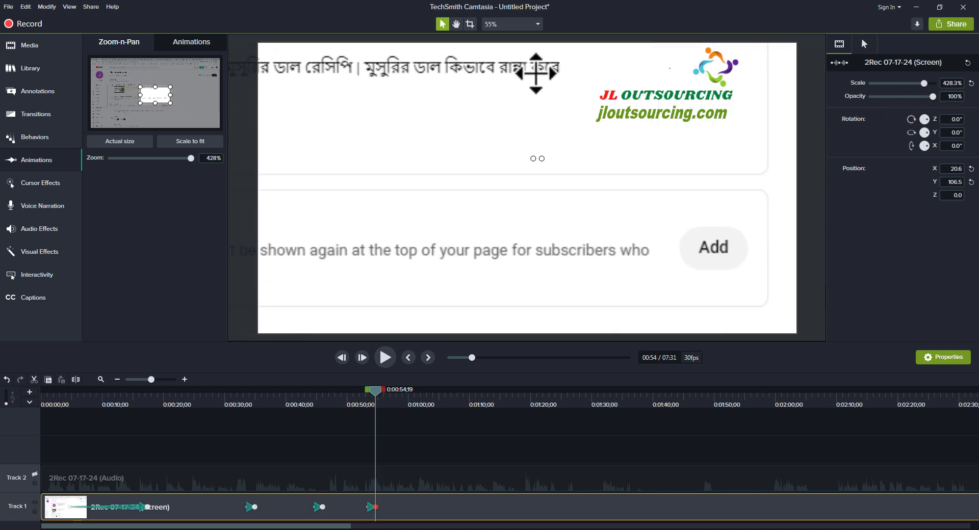
{"action": "left_click_drag", "start_coordinate": [139, 87], "coordinate": [122, 77]}
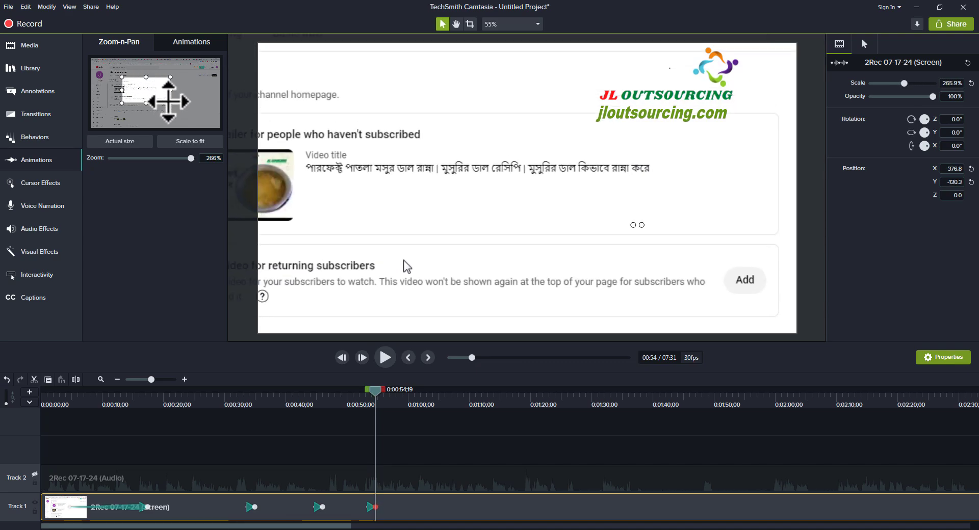
{"action": "mouse_move", "coordinate": [171, 103]}
{"action": "left_mouse_down"}
{"action": "mouse_move", "coordinate": [188, 113]}
{"action": "mouse_move", "coordinate": [163, 94]}
{"action": "left_mouse_up"}
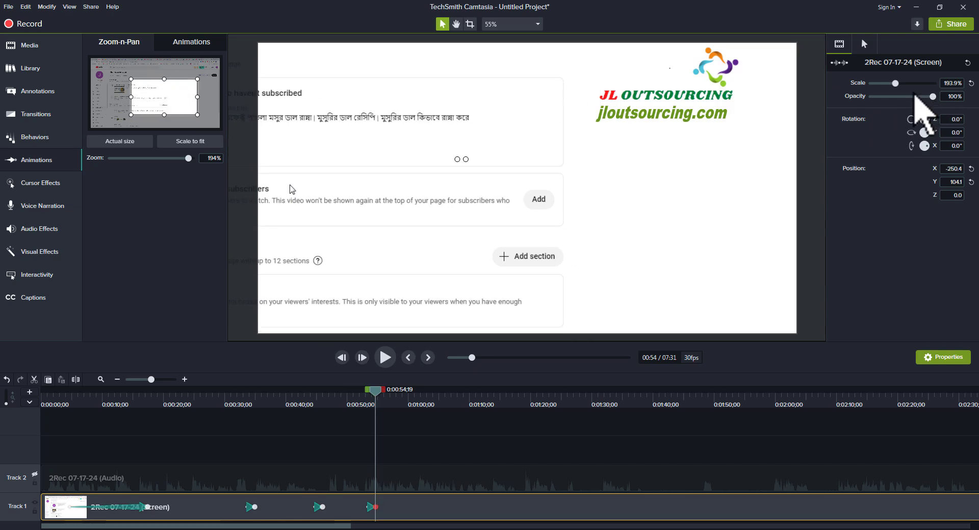
{"action": "left_click_drag", "start_coordinate": [899, 85], "coordinate": [913, 85]}
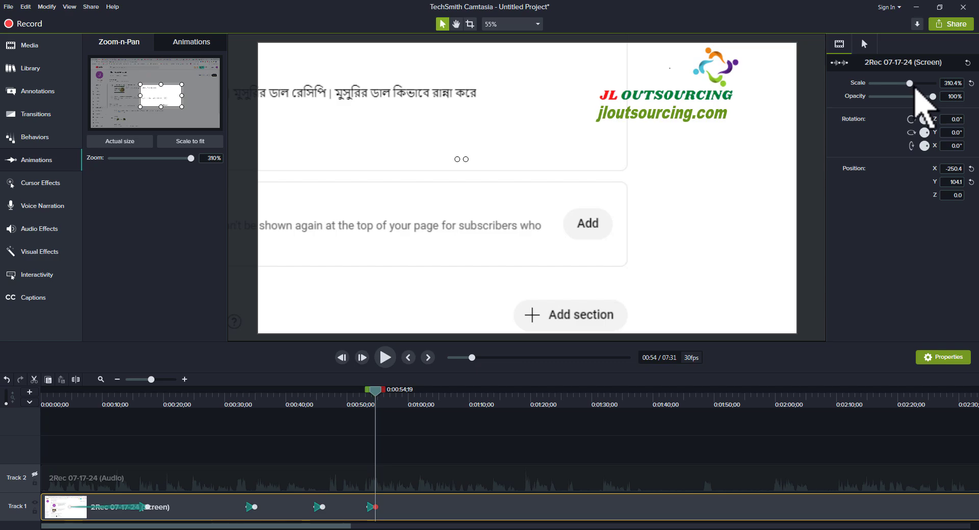
{"action": "mouse_move", "coordinate": [933, 97]}
{"action": "left_mouse_down"}
{"action": "mouse_move", "coordinate": [907, 97]}
{"action": "mouse_move", "coordinate": [939, 99]}
{"action": "left_mouse_up"}
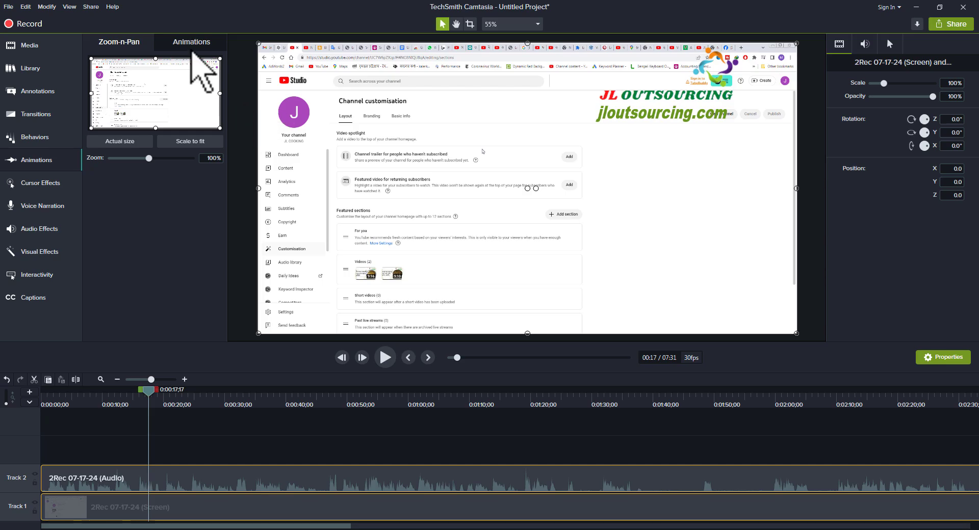
Step: Apply the Tilt Left animation to the selected recording at about 0:17 and extend it to about 0:30
{"action": "left_click", "coordinate": [192, 45]}
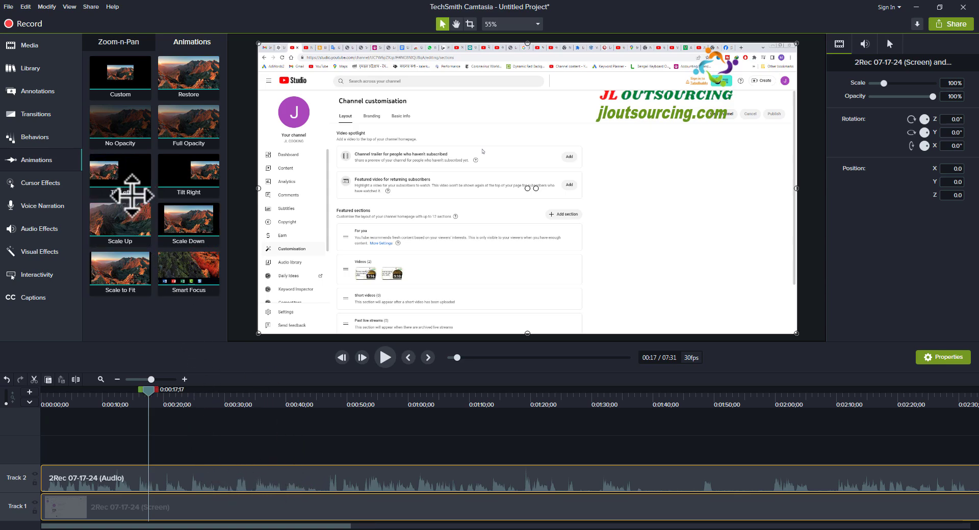
{"action": "right_click", "coordinate": [127, 170]}
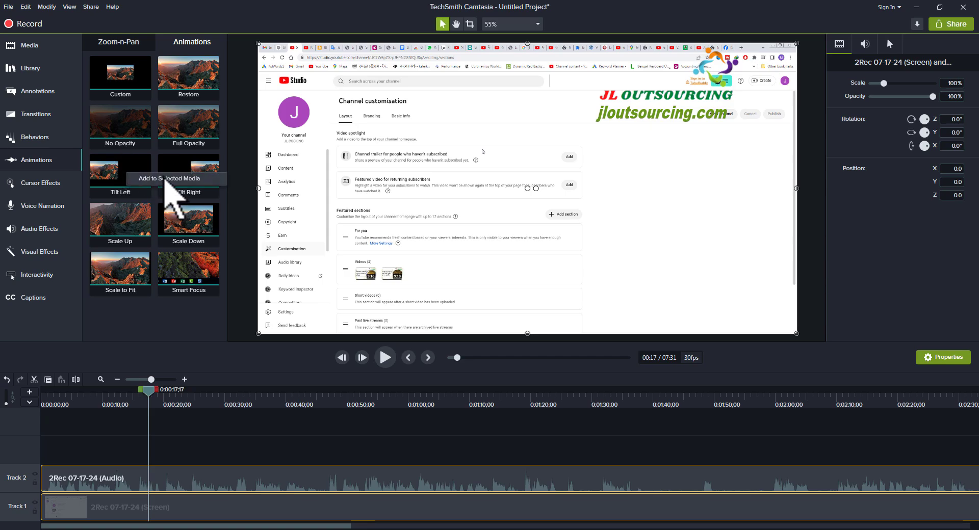
{"action": "left_click", "coordinate": [165, 178]}
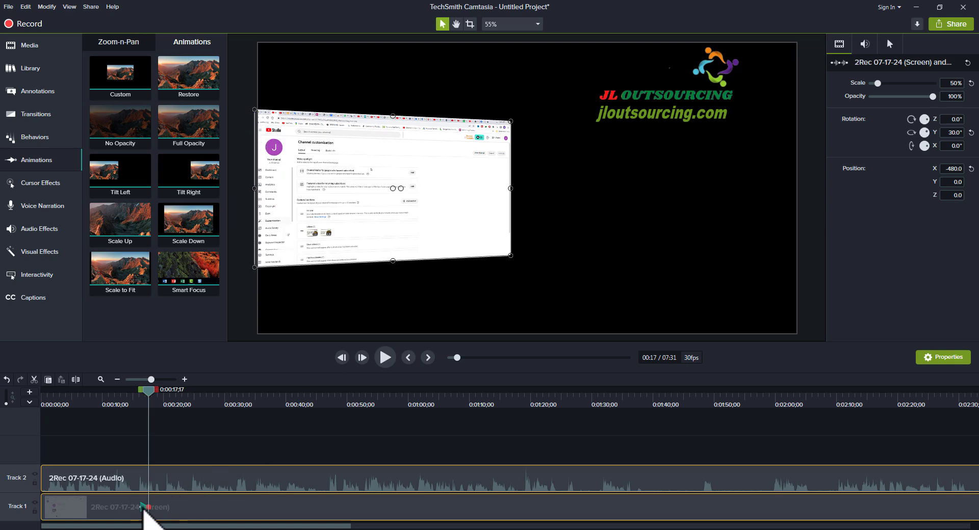
{"action": "left_click_drag", "start_coordinate": [142, 507], "coordinate": [228, 510]}
Step: Preview the Tilt Left animation by playing the recording from about 0:16 to past 0:30
{"action": "left_click_drag", "start_coordinate": [60, 391], "coordinate": [145, 391]}
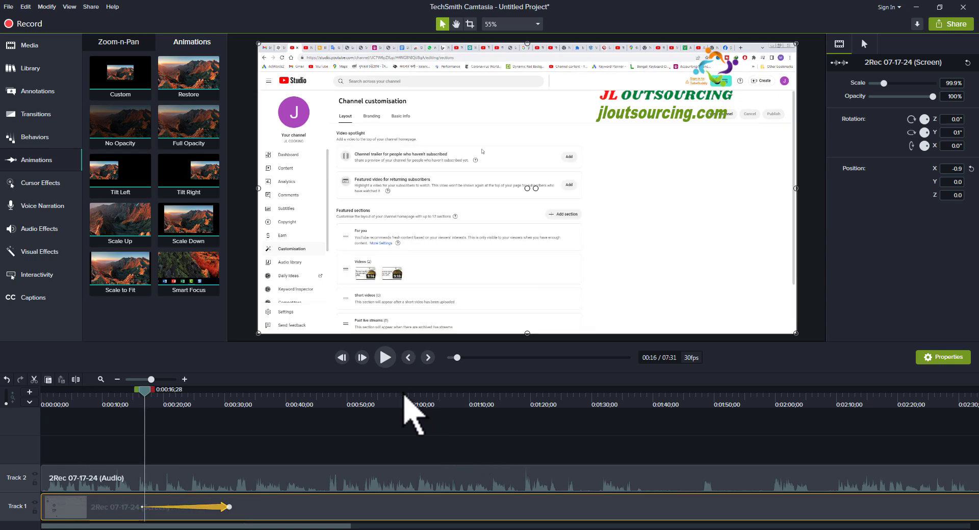
{"action": "left_click", "coordinate": [385, 357]}
{"action": "left_click", "coordinate": [385, 357]}
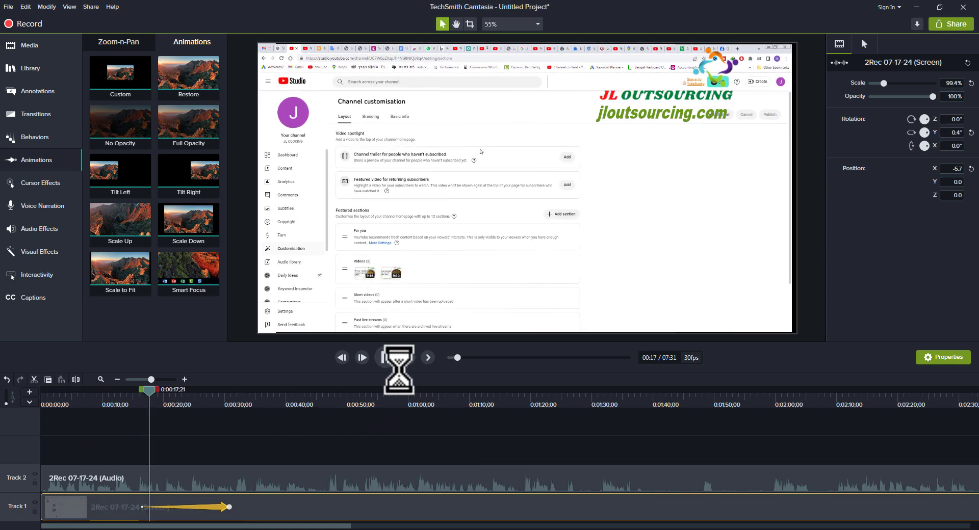
{"action": "left_click", "coordinate": [385, 357]}
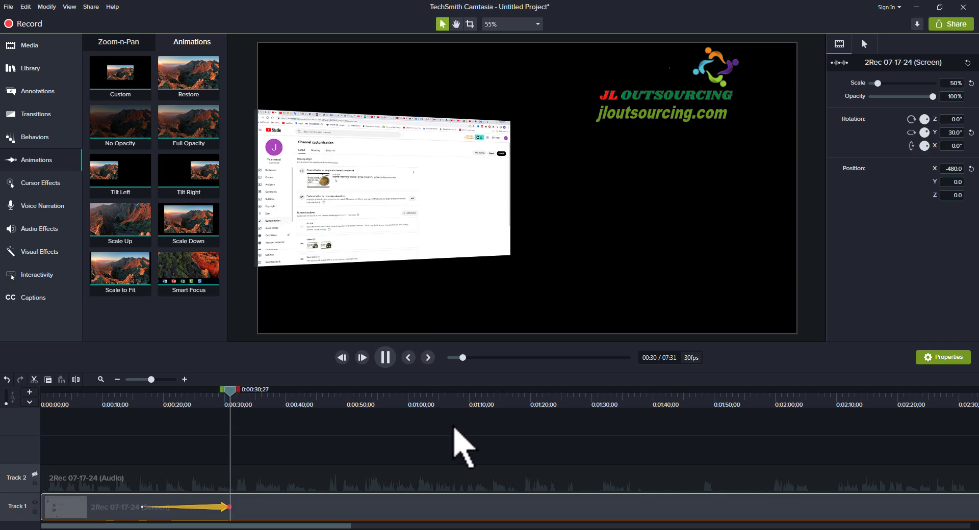
{"action": "left_click", "coordinate": [385, 357]}
Step: Set the recording's opacity to 46% at the start of the tilt animation, at about 0:16
{"action": "left_click_drag", "start_coordinate": [242, 395], "coordinate": [145, 515]}
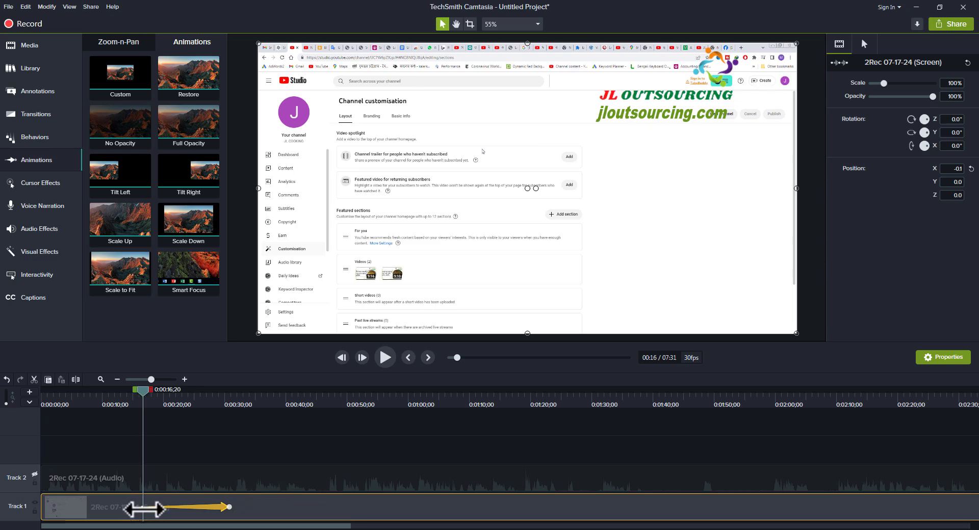
{"action": "left_click_drag", "start_coordinate": [141, 399], "coordinate": [143, 397]}
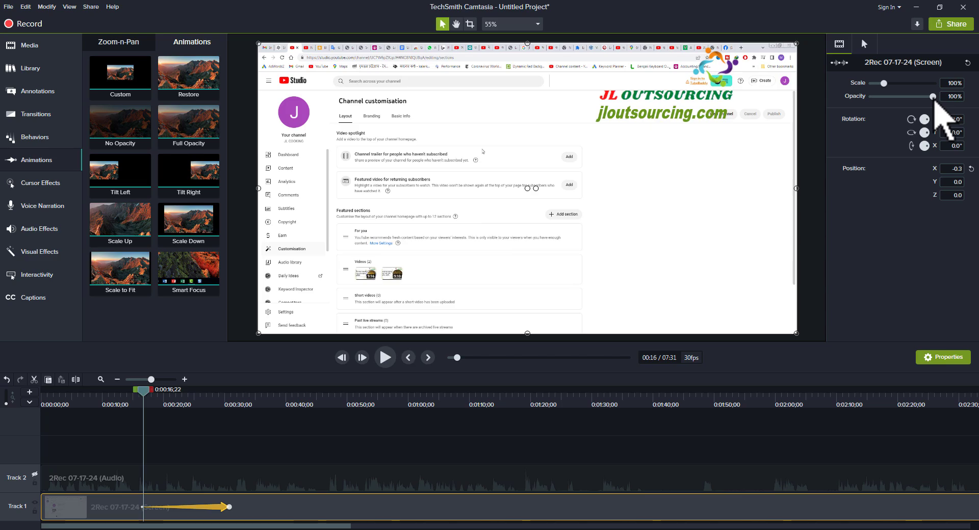
{"action": "left_click_drag", "start_coordinate": [932, 97], "coordinate": [899, 97]}
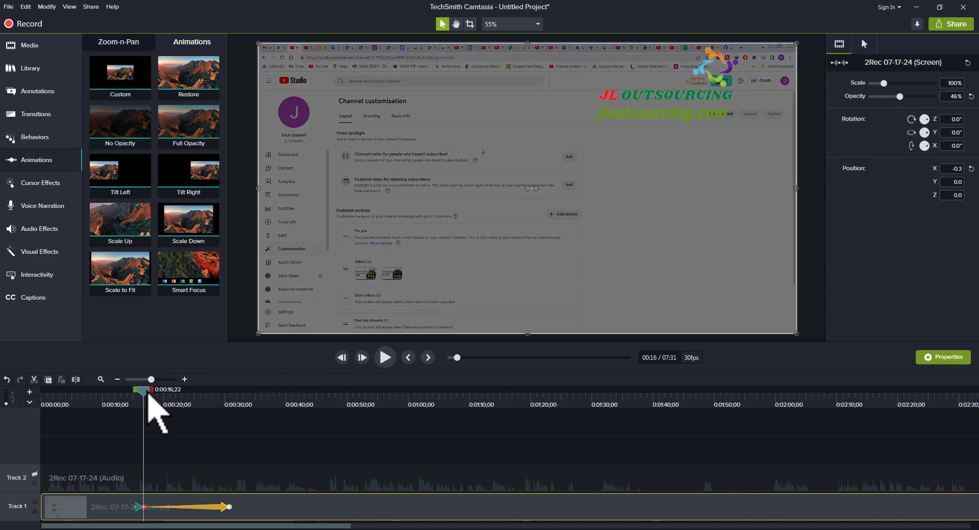
Step: At about 0:30, scale the recording to 70.8%, move it to X -293.9 and rotate it -59° about Z
{"action": "left_click_drag", "start_coordinate": [150, 398], "coordinate": [177, 401]}
{"action": "left_click_drag", "start_coordinate": [212, 400], "coordinate": [232, 403]}
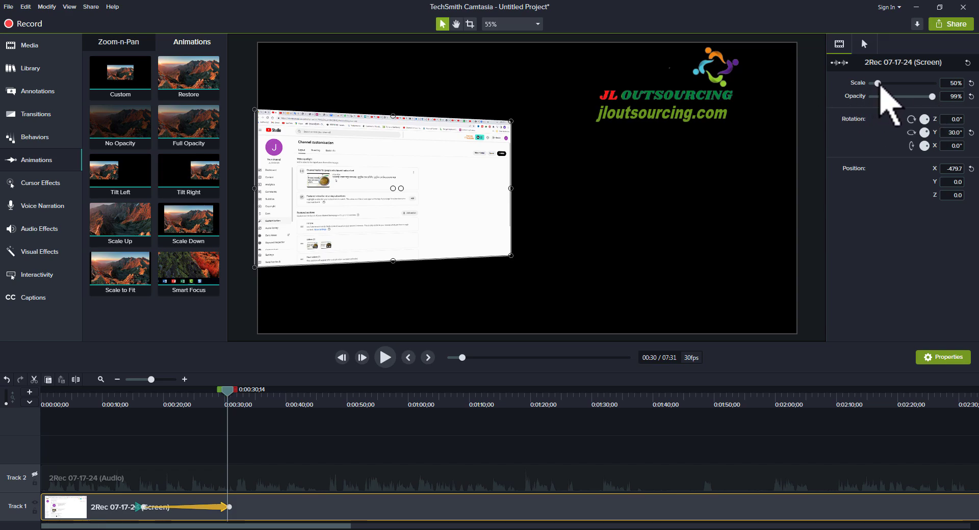
{"action": "mouse_move", "coordinate": [878, 83]}
{"action": "left_mouse_down"}
{"action": "mouse_move", "coordinate": [896, 84]}
{"action": "mouse_move", "coordinate": [880, 83]}
{"action": "left_mouse_up"}
{"action": "left_click_drag", "start_coordinate": [461, 145], "coordinate": [515, 148]}
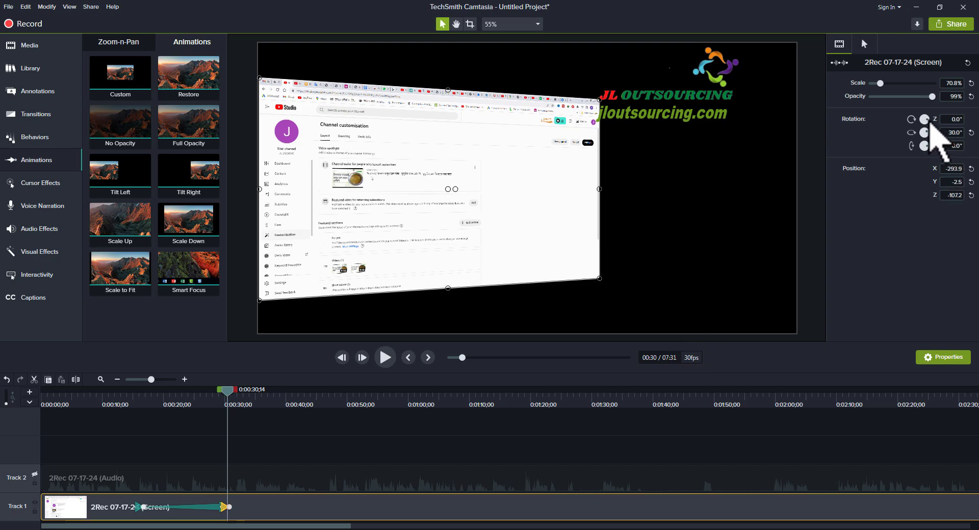
{"action": "left_click_drag", "start_coordinate": [929, 124], "coordinate": [927, 127]}
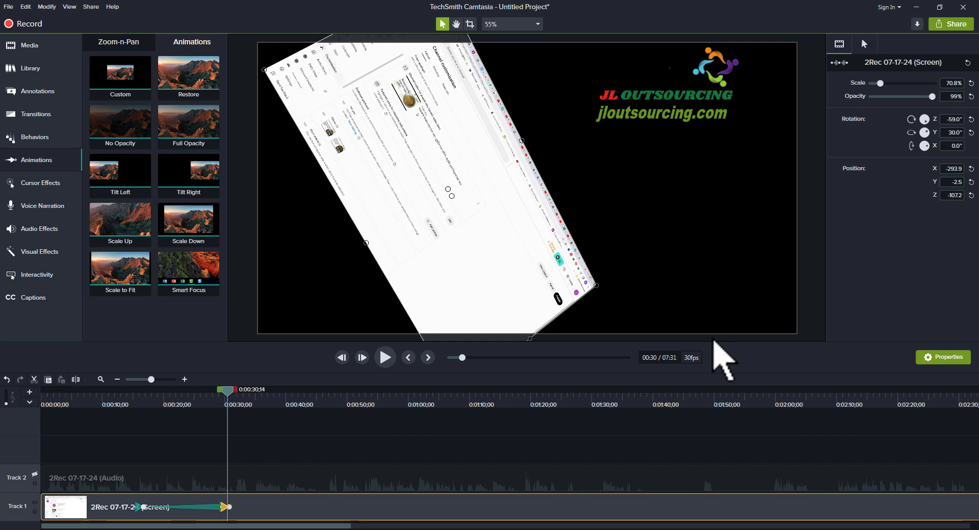
Step: Play the edited tilt animation from about 0:15 and scrub between its start and end points to check it
{"action": "left_click_drag", "start_coordinate": [228, 392], "coordinate": [129, 405]}
{"action": "key", "text": "space"}
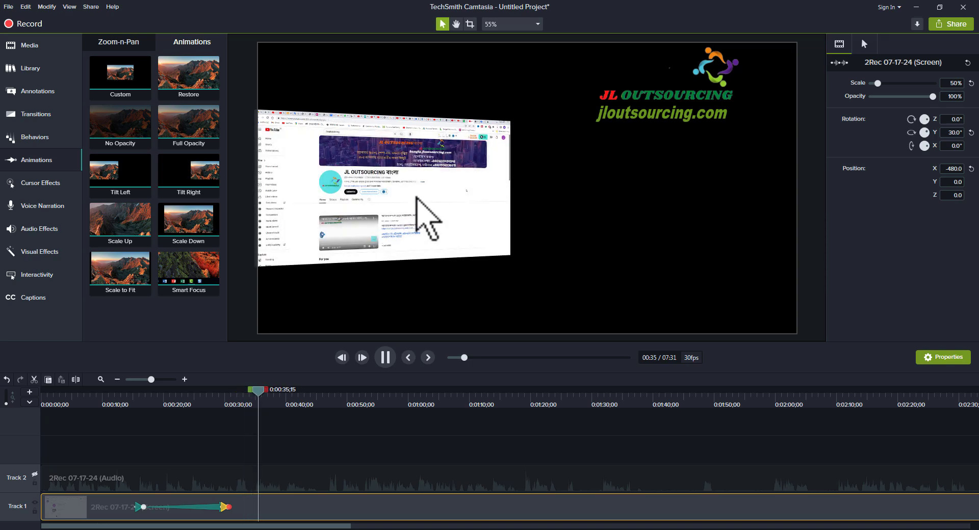
{"action": "left_click", "coordinate": [385, 358]}
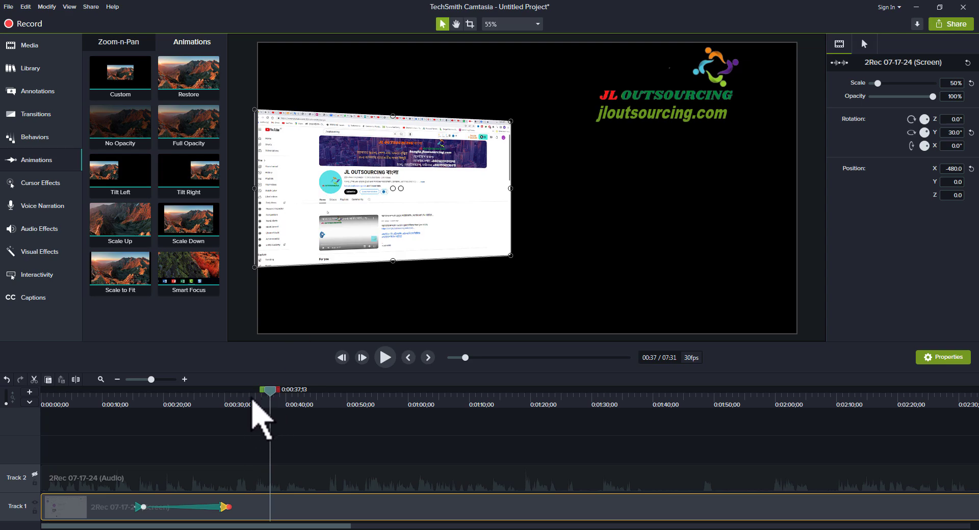
{"action": "left_click_drag", "start_coordinate": [253, 401], "coordinate": [143, 414]}
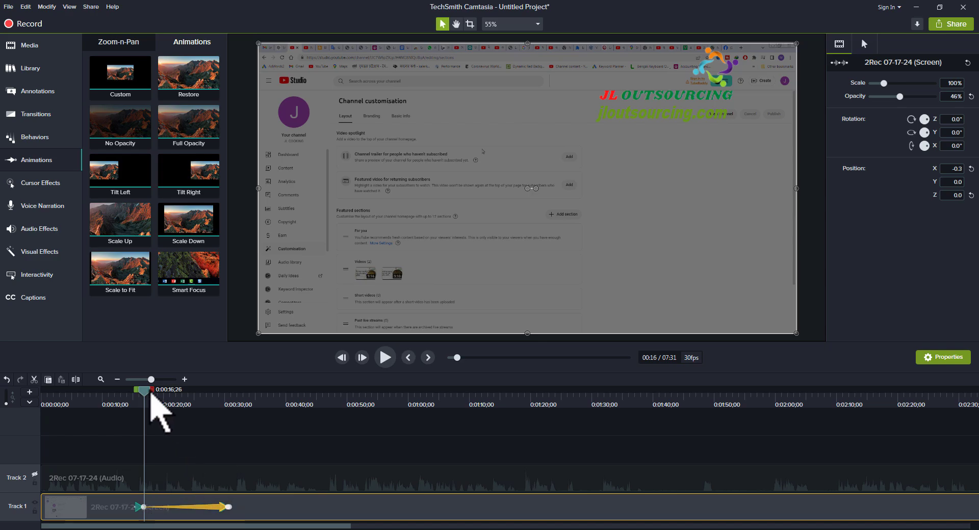
{"action": "left_click_drag", "start_coordinate": [151, 401], "coordinate": [236, 402]}
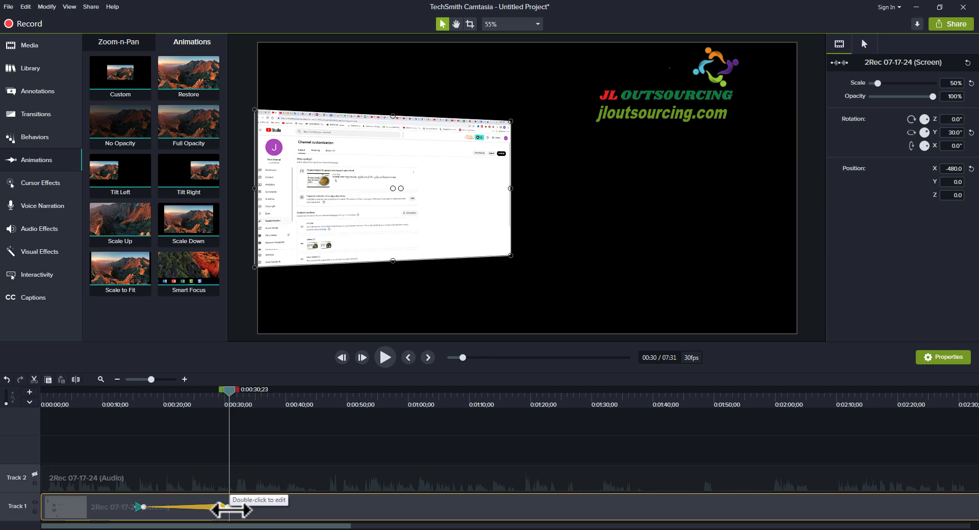
{"action": "left_click", "coordinate": [146, 404]}
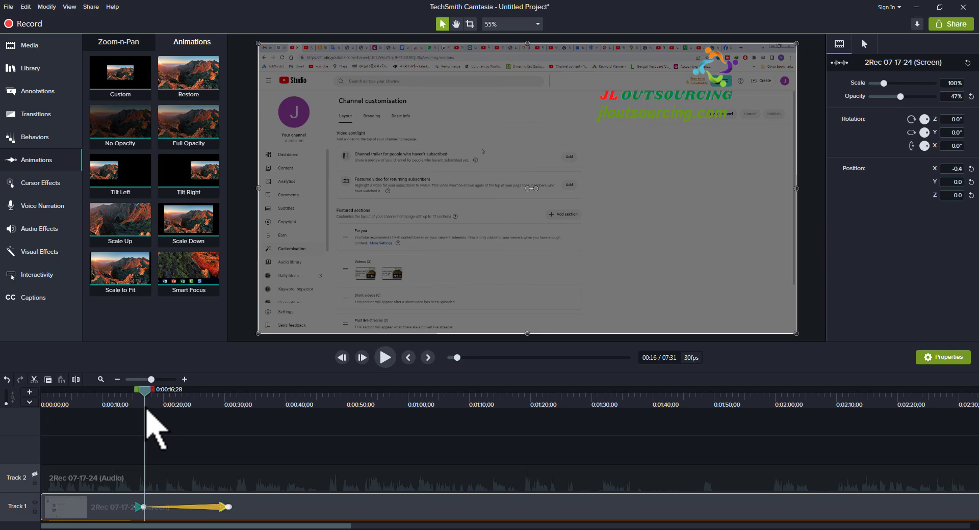
{"action": "left_click_drag", "start_coordinate": [146, 408], "coordinate": [242, 410]}
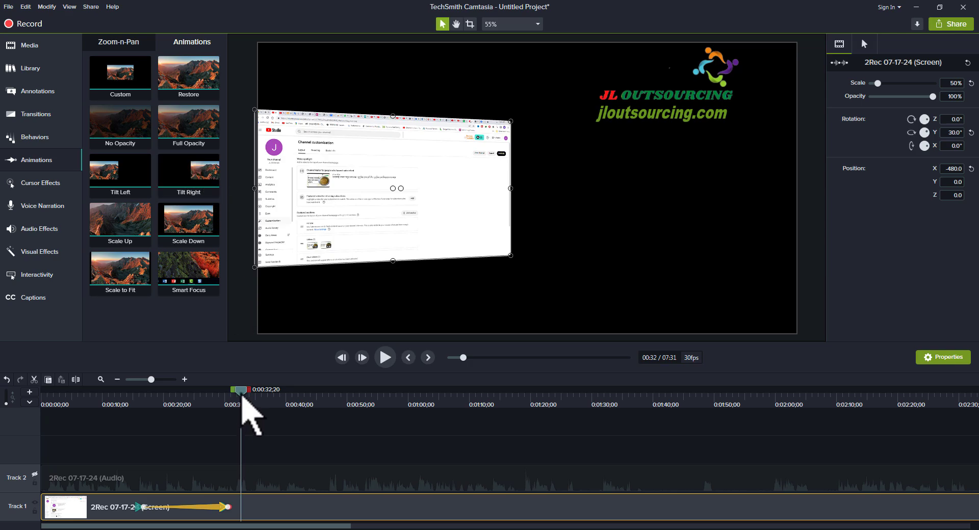
Step: Add a Scale to Fit animation to the recording at about 0:44 and deselect the clip
{"action": "left_click_drag", "start_coordinate": [242, 400], "coordinate": [253, 403]}
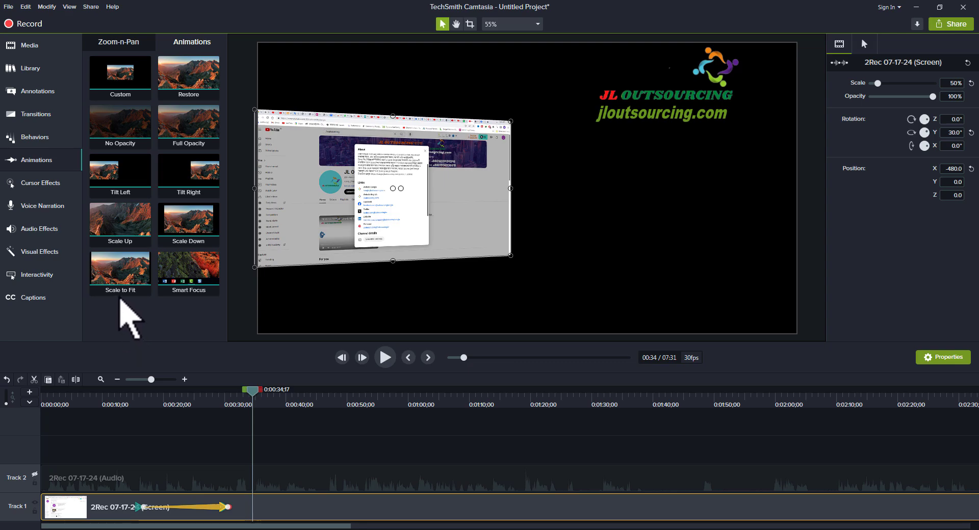
{"action": "left_click", "coordinate": [126, 273]}
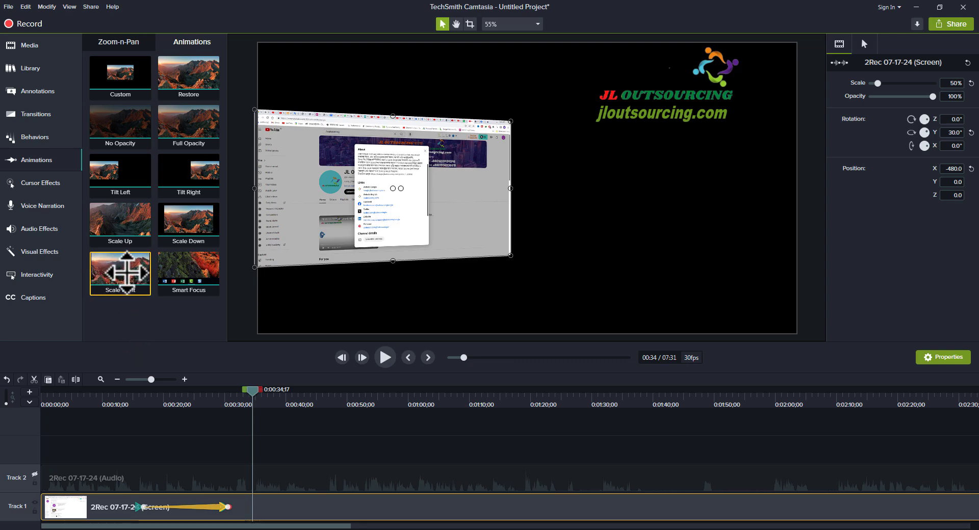
{"action": "left_click_drag", "start_coordinate": [254, 391], "coordinate": [304, 391]}
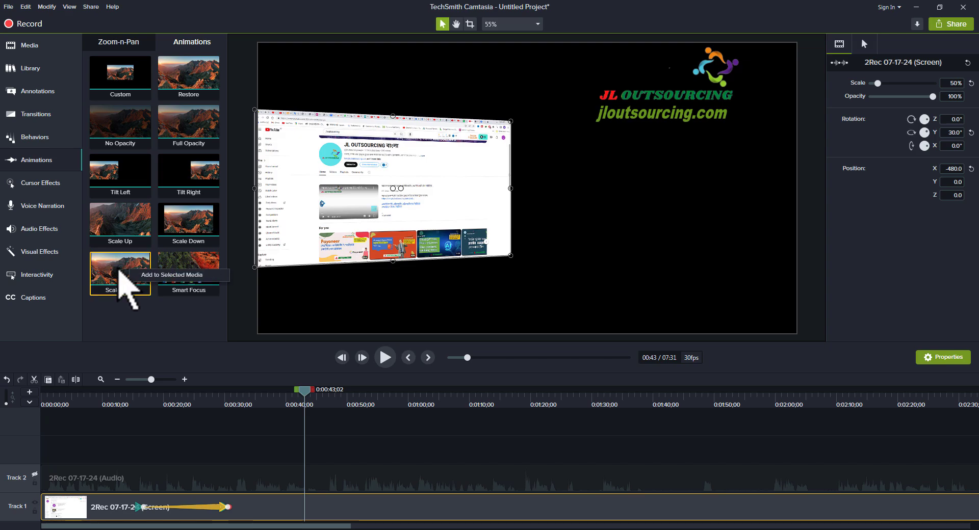
{"action": "mouse_move", "coordinate": [120, 270]}
{"action": "left_mouse_down"}
{"action": "mouse_move", "coordinate": [204, 332]}
{"action": "mouse_move", "coordinate": [334, 508]}
{"action": "mouse_move", "coordinate": [314, 512]}
{"action": "left_mouse_up"}
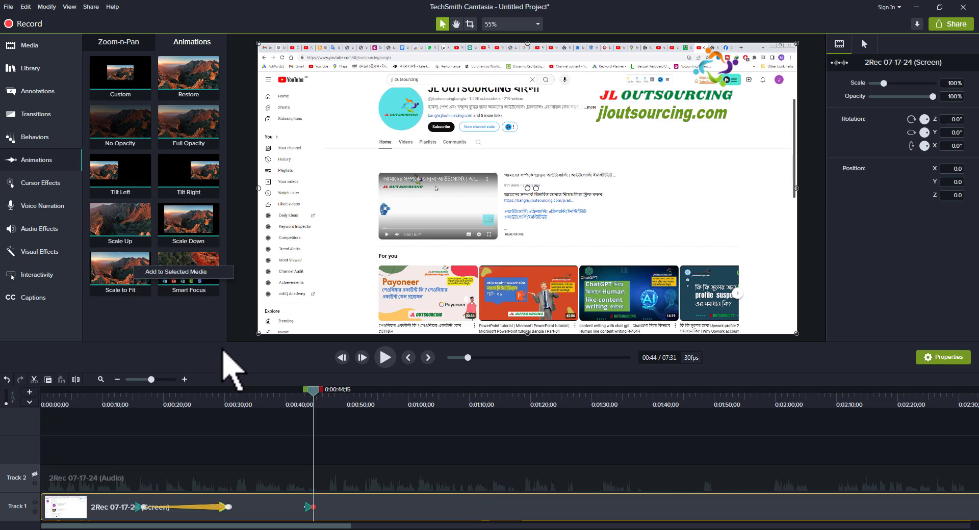
{"action": "left_click", "coordinate": [365, 449]}
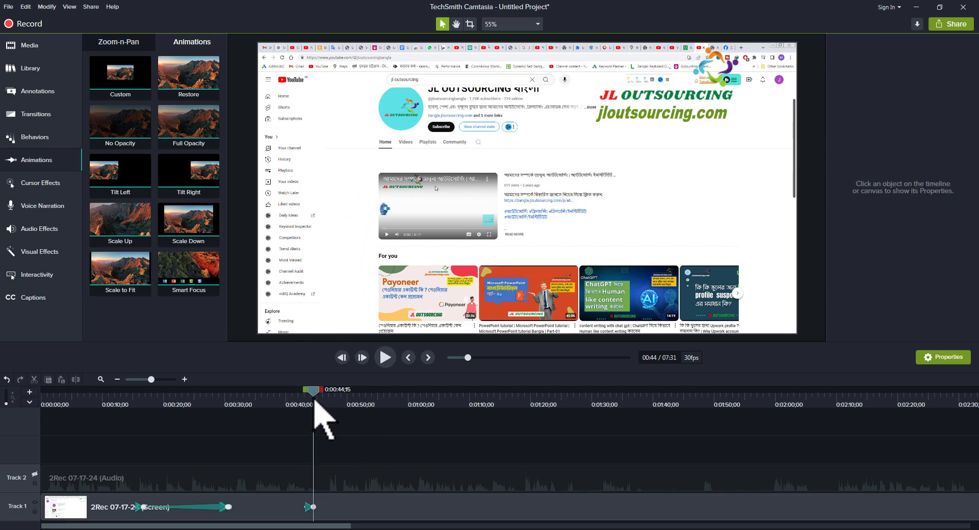
{"action": "left_click_drag", "start_coordinate": [314, 393], "coordinate": [312, 392]}
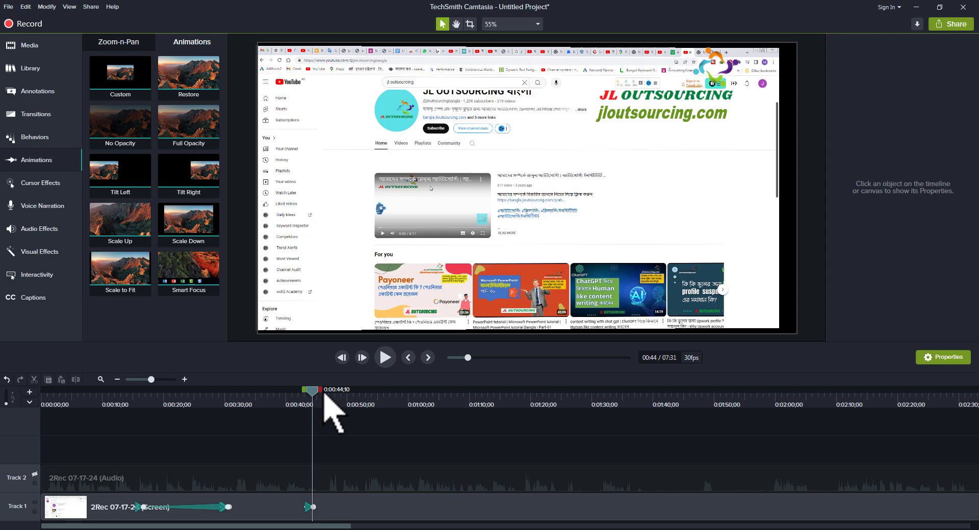
Step: Add a Tilt Right animation to the recording at about 0:56
{"action": "left_click", "coordinate": [386, 402]}
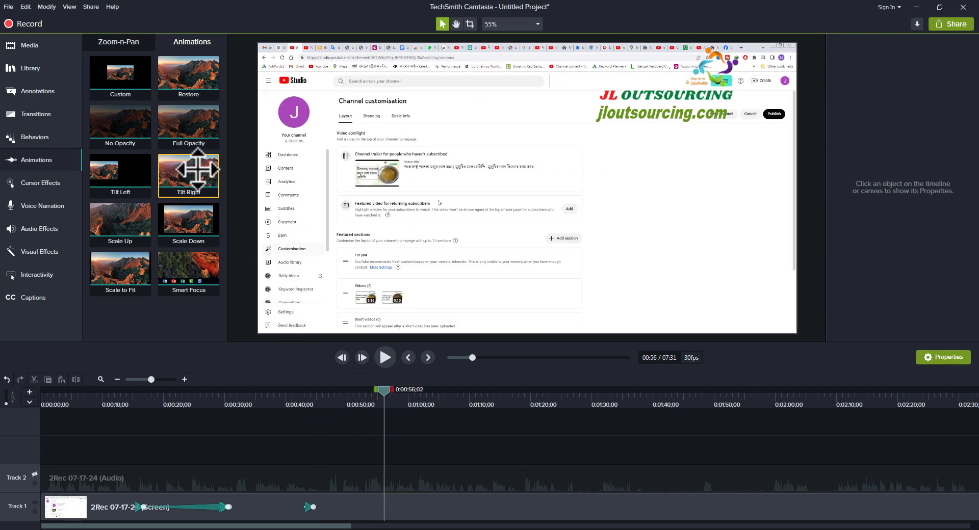
{"action": "left_click", "coordinate": [419, 513]}
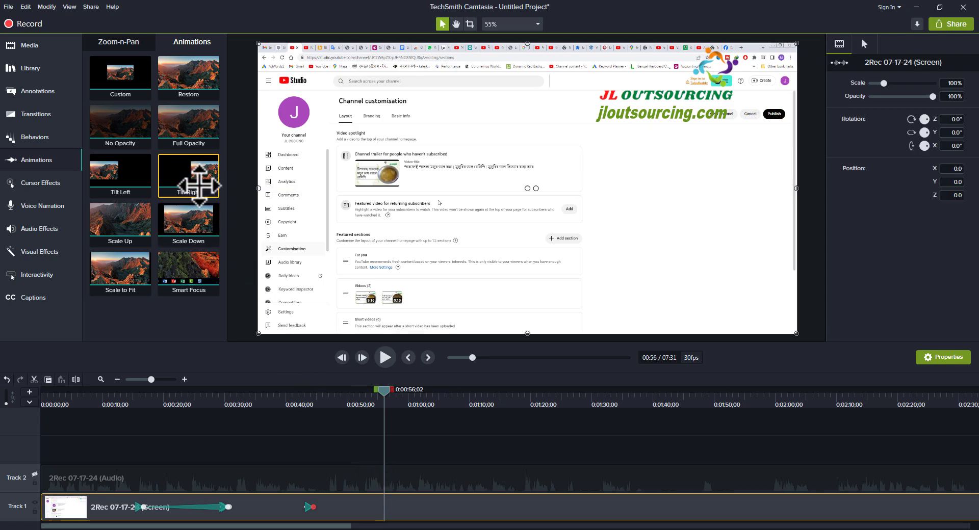
{"action": "left_click", "coordinate": [225, 184]}
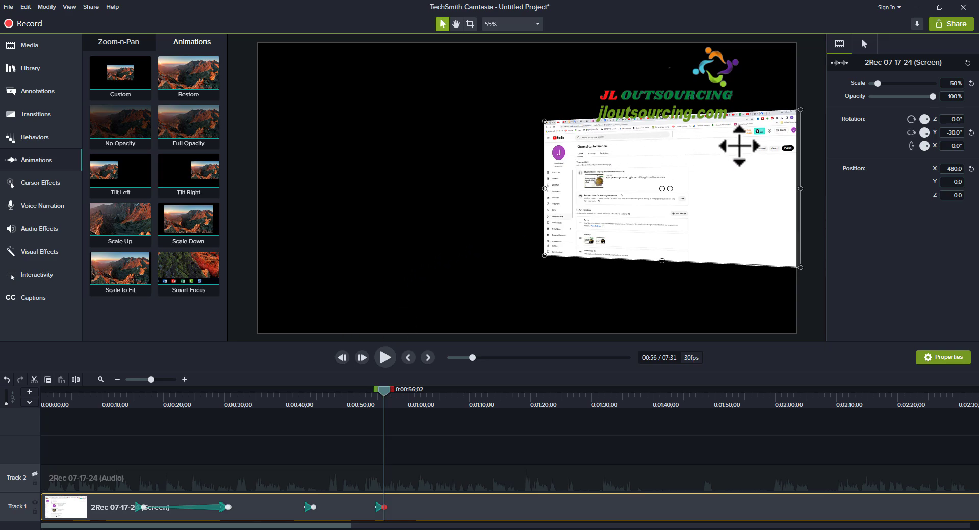
Step: Stretch the Tilt Right animation to run from about 0:53 to 1:07 and play it back
{"action": "left_click", "coordinate": [408, 397]}
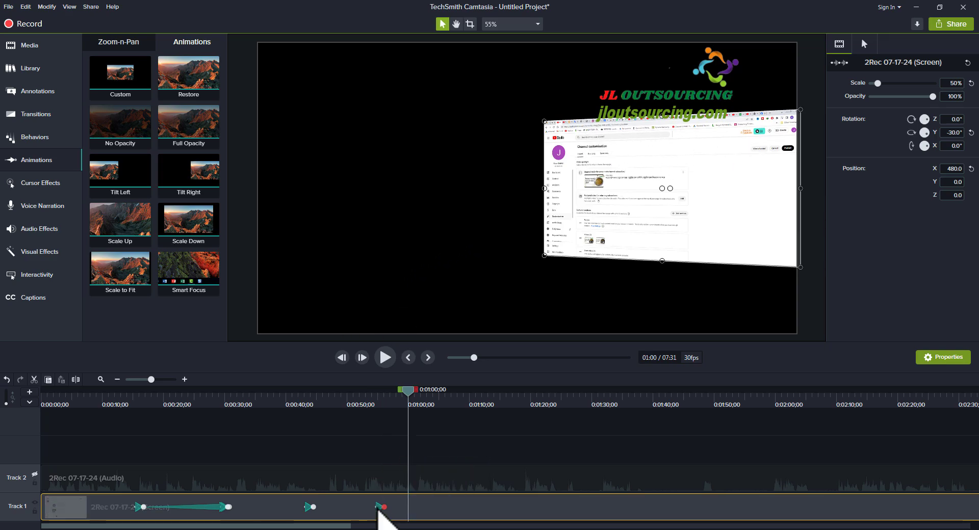
{"action": "mouse_move", "coordinate": [378, 507]}
{"action": "left_mouse_down"}
{"action": "mouse_move", "coordinate": [359, 507]}
{"action": "mouse_move", "coordinate": [443, 507]}
{"action": "mouse_move", "coordinate": [365, 507]}
{"action": "left_mouse_up"}
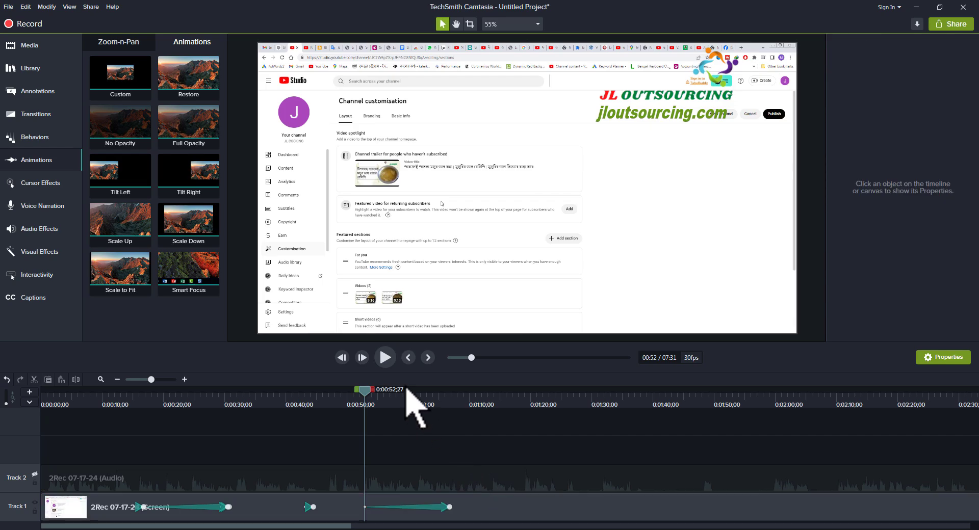
{"action": "left_click", "coordinate": [385, 358]}
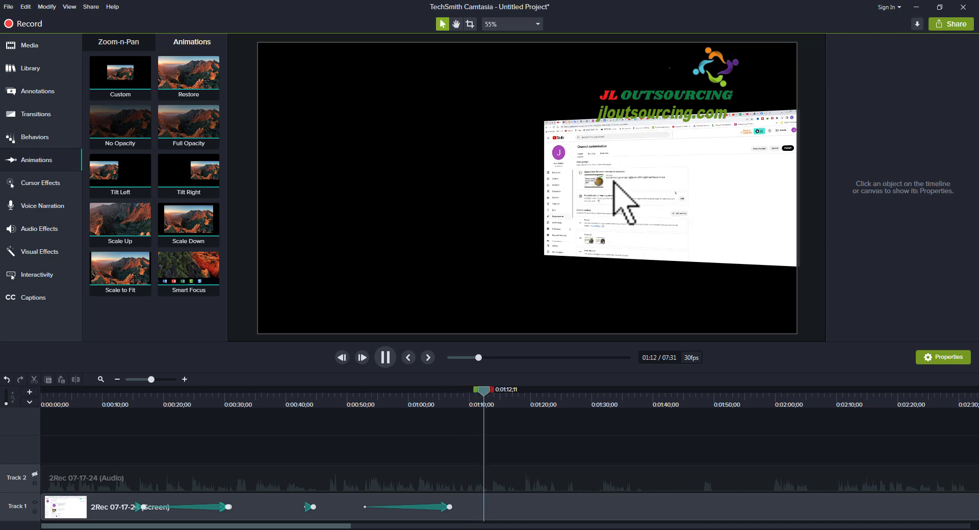
{"action": "left_click", "coordinate": [502, 397]}
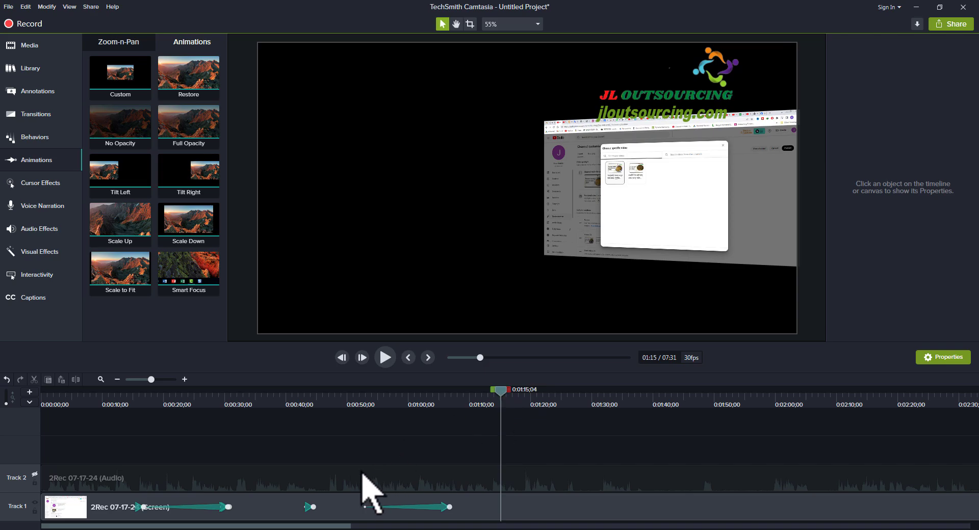
Step: Add a Restore animation to the recording at about 1:22 and scrub back to the end of the Tilt Right animation
{"action": "left_click_drag", "start_coordinate": [503, 395], "coordinate": [536, 404]}
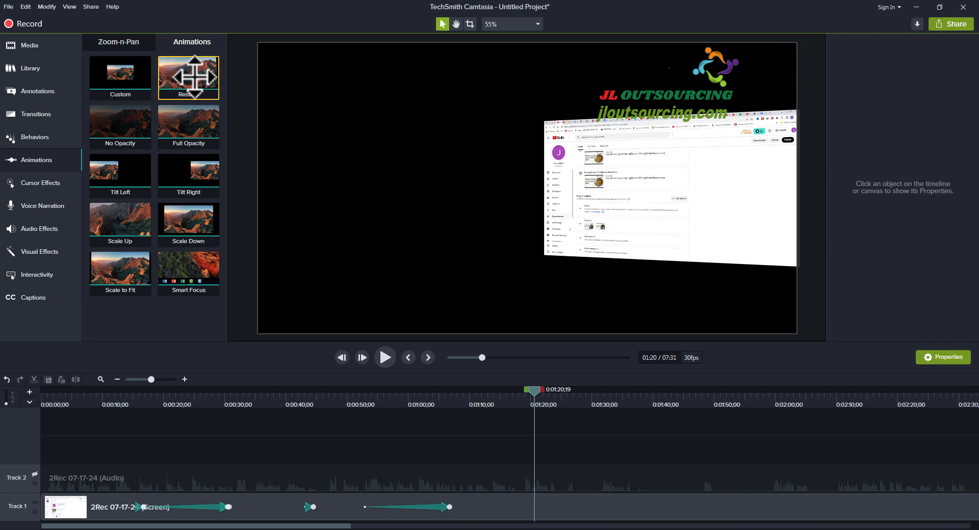
{"action": "left_click_drag", "start_coordinate": [195, 76], "coordinate": [545, 509]}
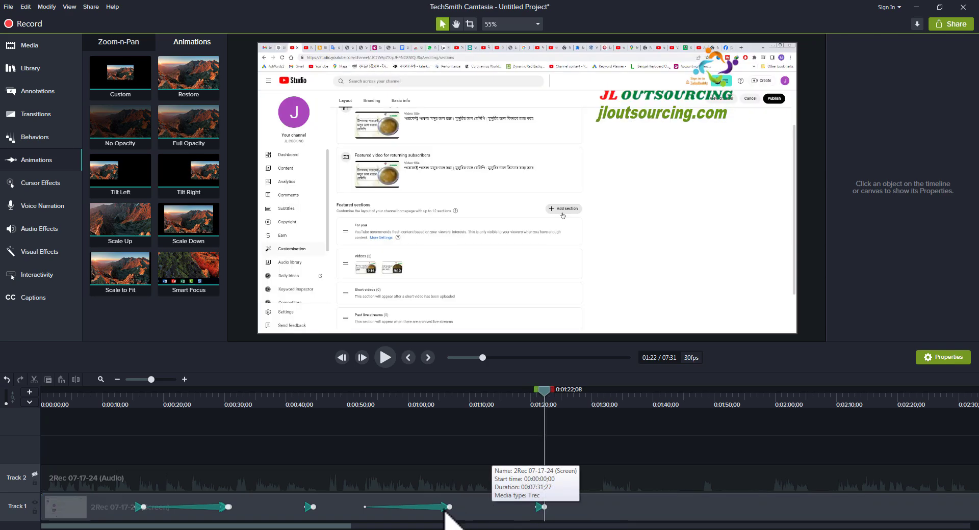
{"action": "left_click_drag", "start_coordinate": [553, 403], "coordinate": [451, 404]}
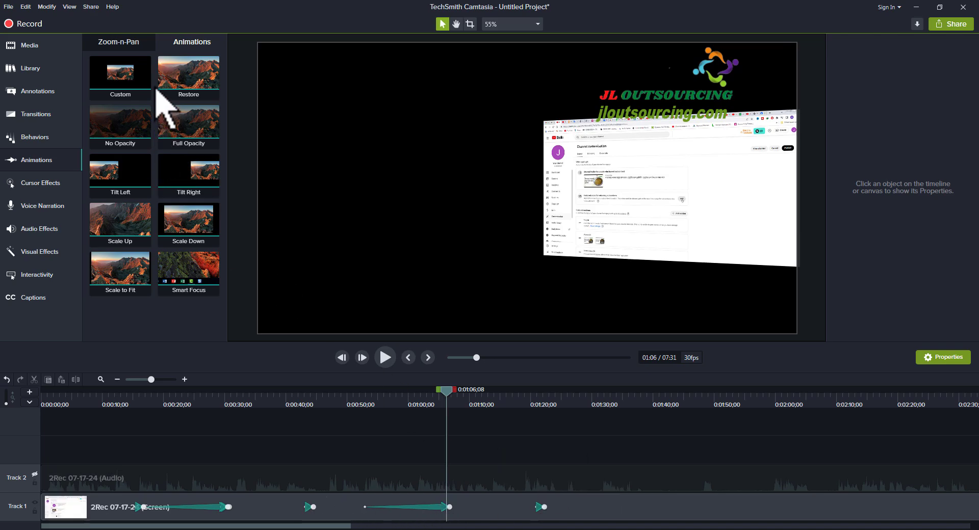
Step: Add a Scale Down animation to the recording at about 1:32 and extend it to about 1:46
{"action": "left_click_drag", "start_coordinate": [568, 401], "coordinate": [609, 400]}
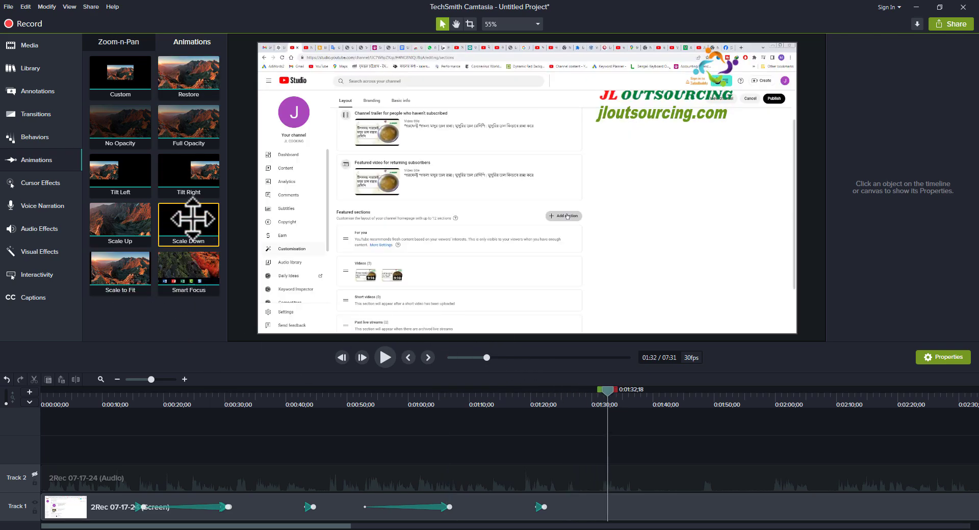
{"action": "left_click_drag", "start_coordinate": [193, 219], "coordinate": [642, 505]}
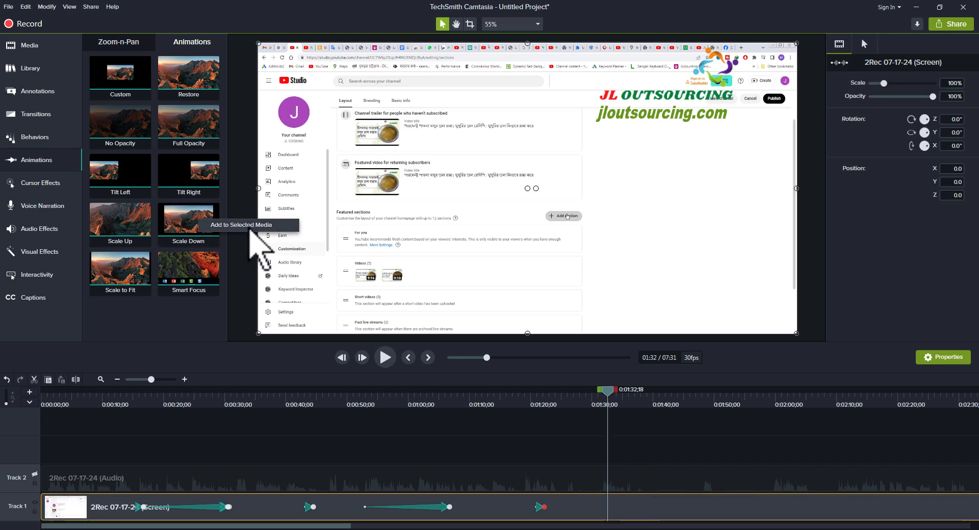
{"action": "left_click_drag", "start_coordinate": [249, 228], "coordinate": [250, 229]}
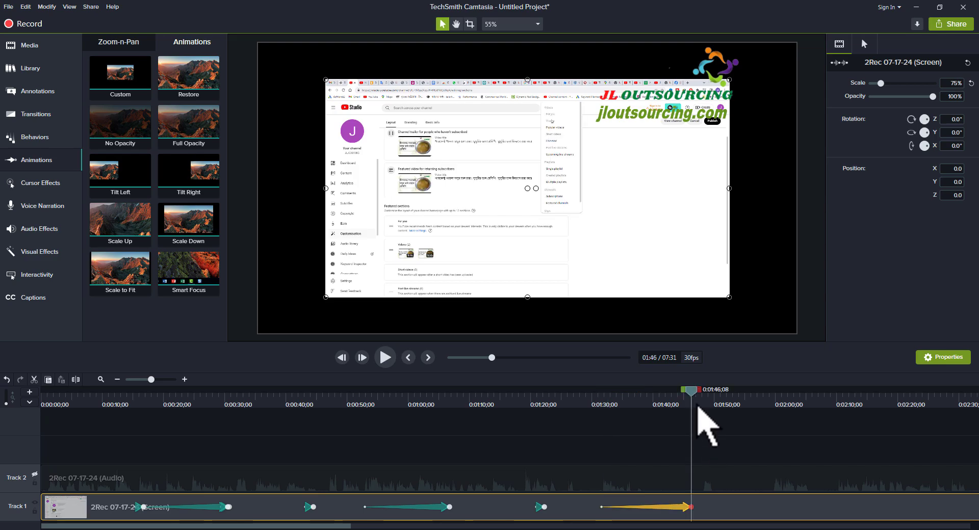
Step: Play back the Scale Down animation and shrink the recording to 67% at X 20.0, Y -26.7 at its end
{"action": "left_click_drag", "start_coordinate": [692, 391], "coordinate": [607, 405]}
{"action": "left_click", "coordinate": [385, 356]}
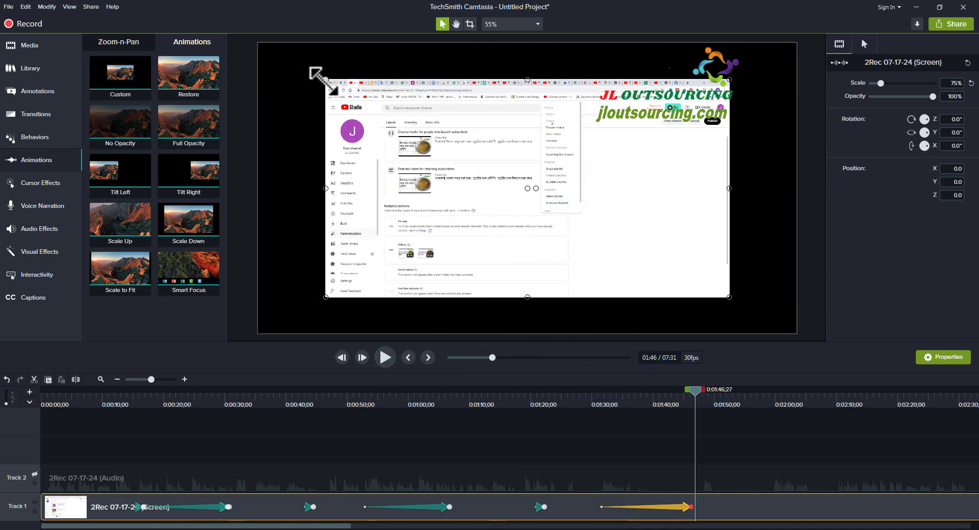
{"action": "left_click_drag", "start_coordinate": [323, 81], "coordinate": [353, 98]}
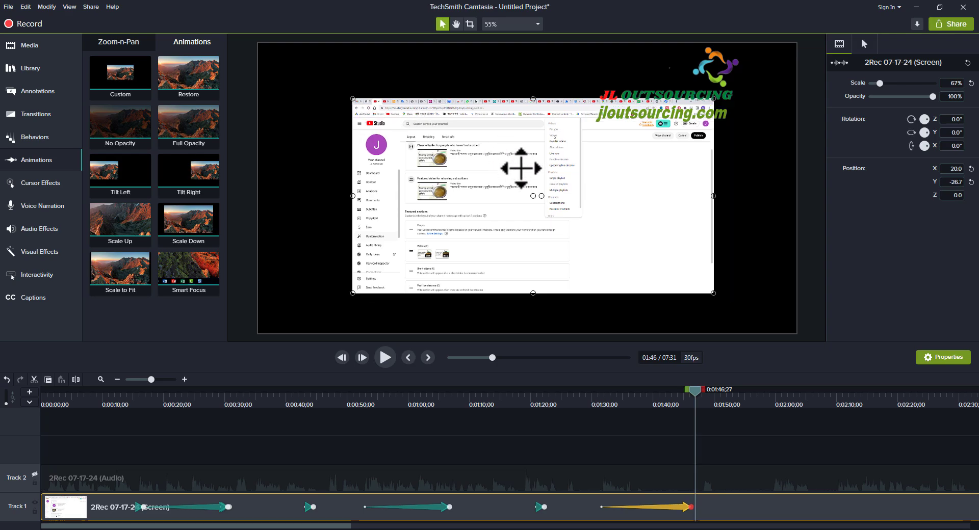
Step: Add a Scale Up animation to the recording at about 1:59
{"action": "left_click_drag", "start_coordinate": [694, 389], "coordinate": [754, 390]}
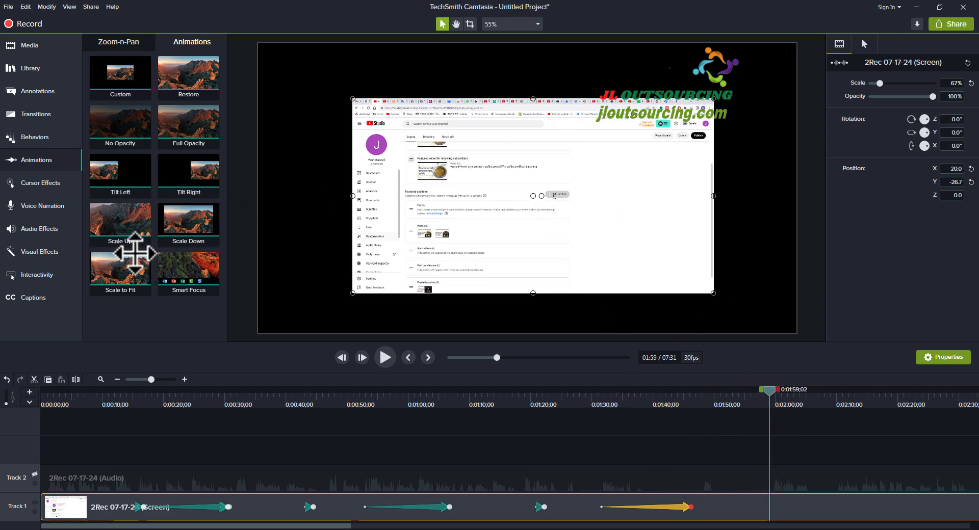
{"action": "right_click", "coordinate": [130, 219]}
{"action": "left_click", "coordinate": [182, 228]}
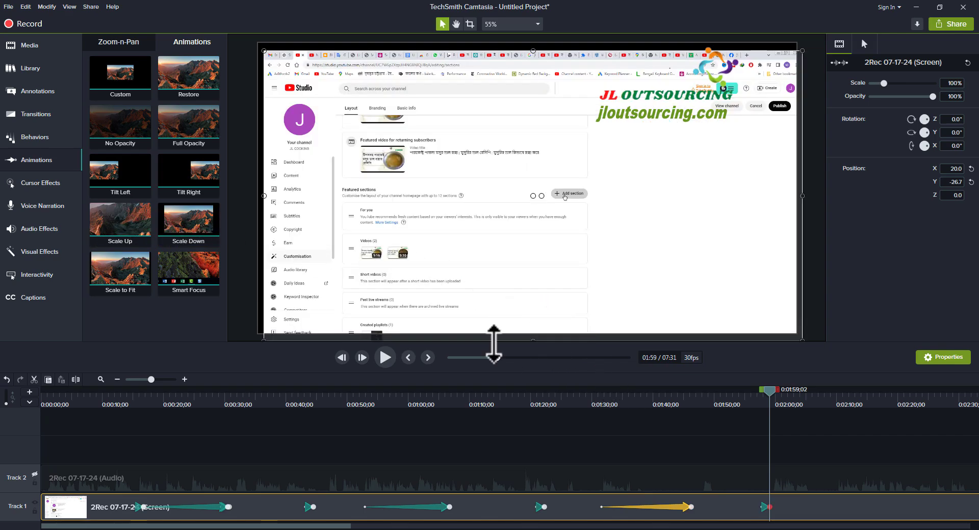
Step: Extend the Scale Up animation to about 2:14 and play it back from its start
{"action": "left_click_drag", "start_coordinate": [769, 507], "coordinate": [860, 507]}
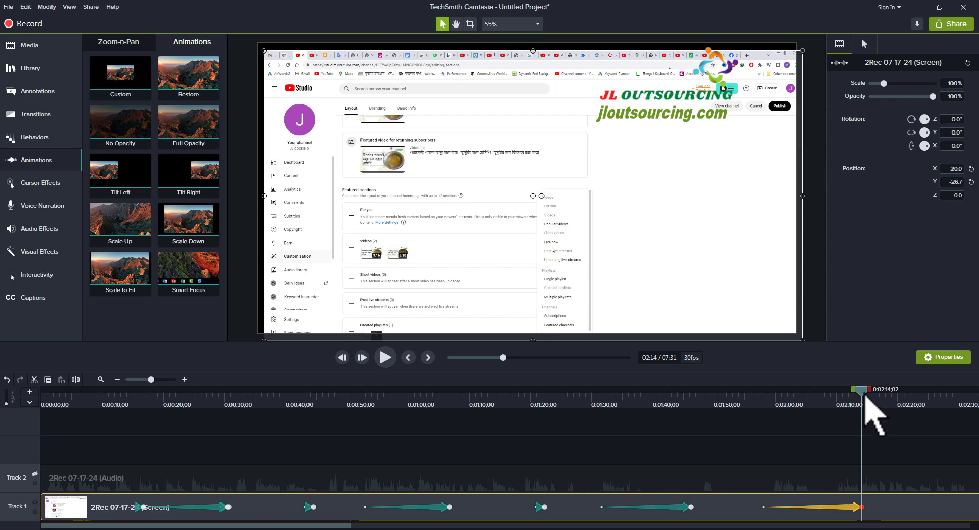
{"action": "left_click_drag", "start_coordinate": [865, 399], "coordinate": [769, 400]}
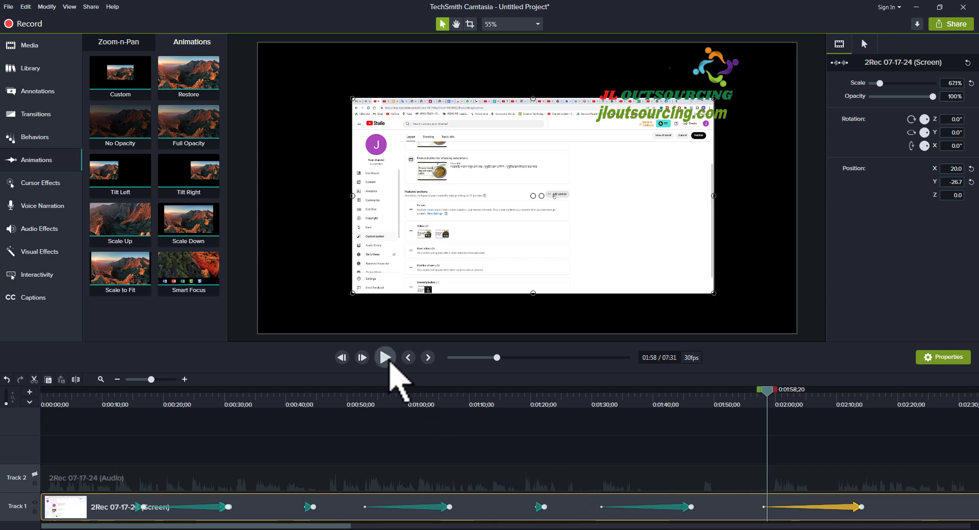
{"action": "left_click", "coordinate": [389, 363]}
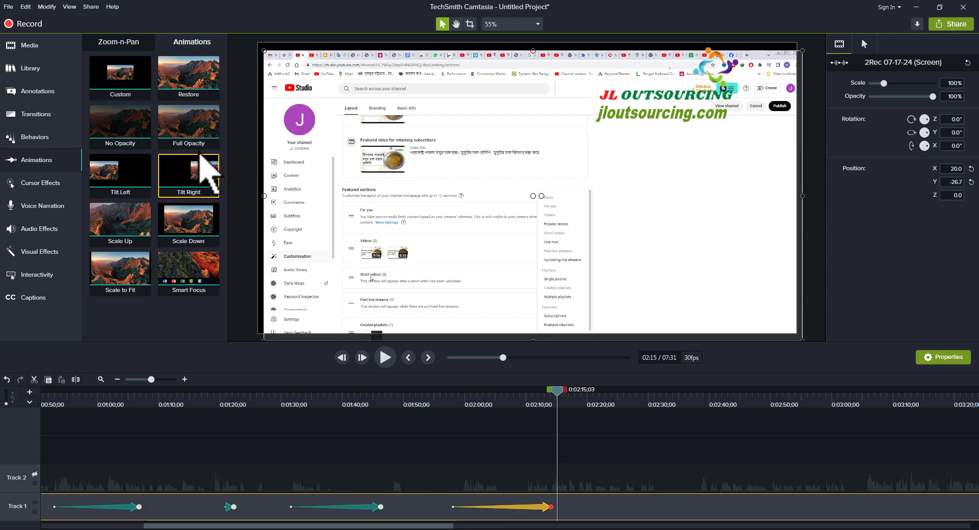
Step: Add a Scale to Fit animation to the recording at about 2:22
{"action": "left_click_drag", "start_coordinate": [559, 391], "coordinate": [601, 393]}
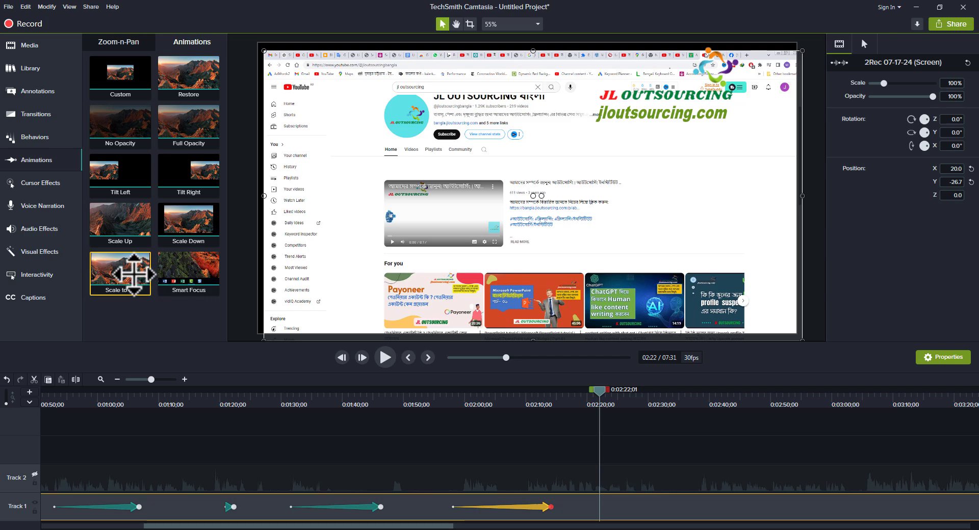
{"action": "left_click_drag", "start_coordinate": [148, 288], "coordinate": [594, 506]}
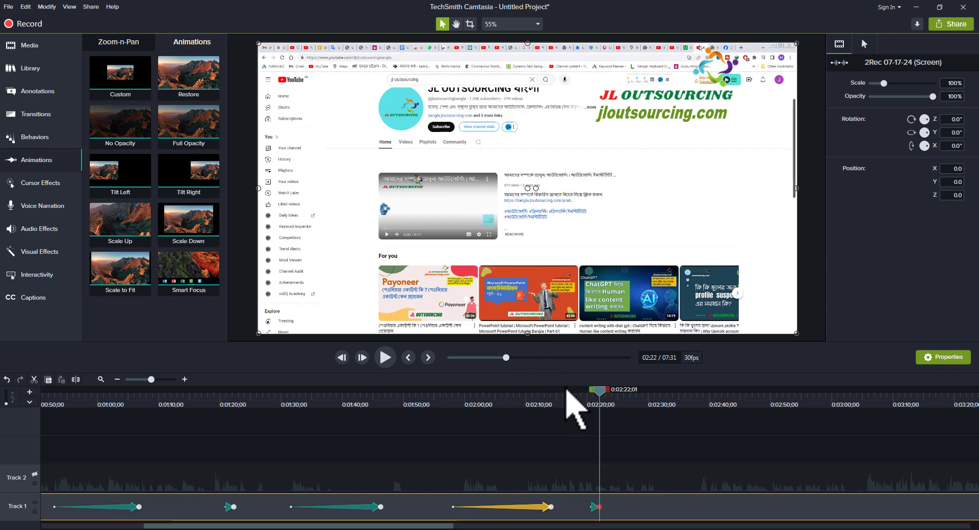
Step: Add a No Opacity animation at about 2:31 and set the recording's opacity there to 24%
{"action": "left_click", "coordinate": [658, 395]}
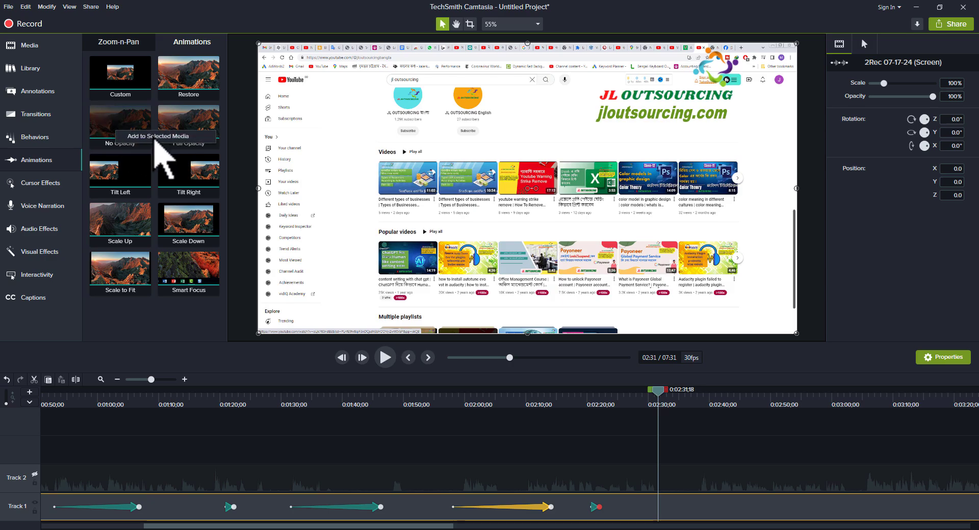
{"action": "left_click", "coordinate": [156, 137]}
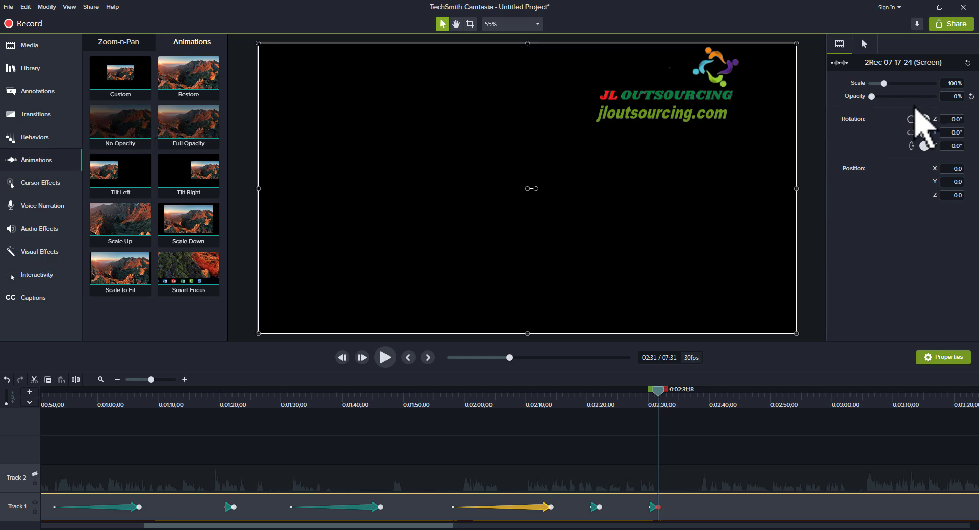
{"action": "left_click_drag", "start_coordinate": [873, 98], "coordinate": [886, 104]}
Step: Add a Full Opacity animation to the recording at about 2:41
{"action": "left_click", "coordinate": [719, 394]}
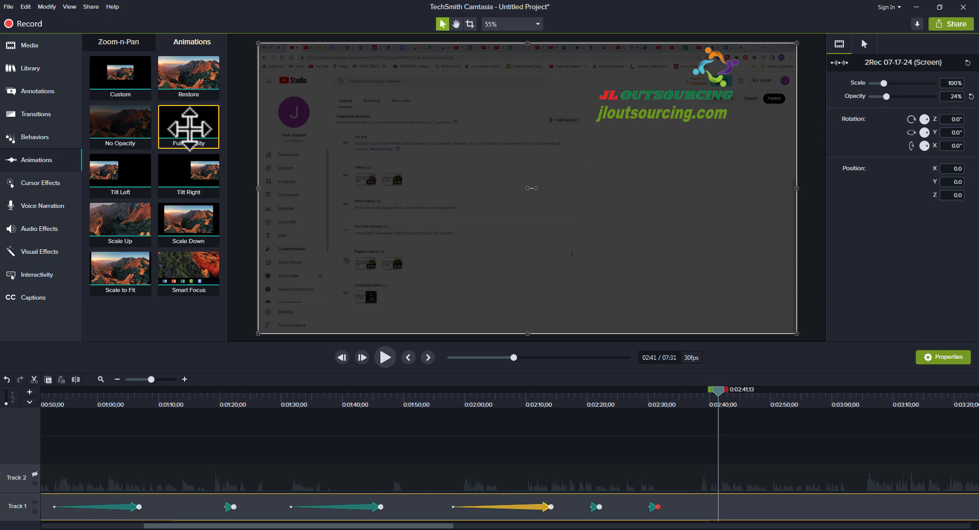
{"action": "mouse_move", "coordinate": [194, 127]}
{"action": "left_mouse_down"}
{"action": "mouse_move", "coordinate": [277, 207]}
{"action": "mouse_move", "coordinate": [265, 201]}
{"action": "left_mouse_up"}
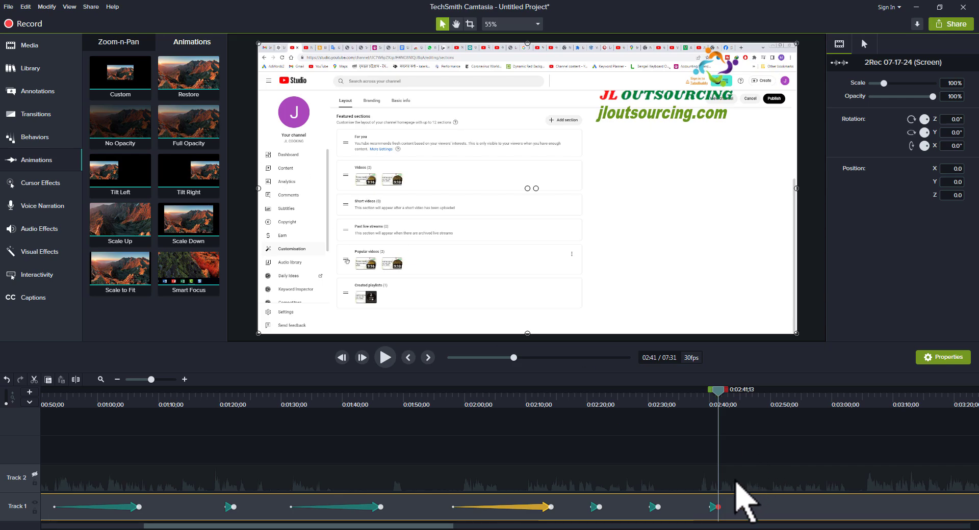
{"action": "left_click", "coordinate": [729, 397]}
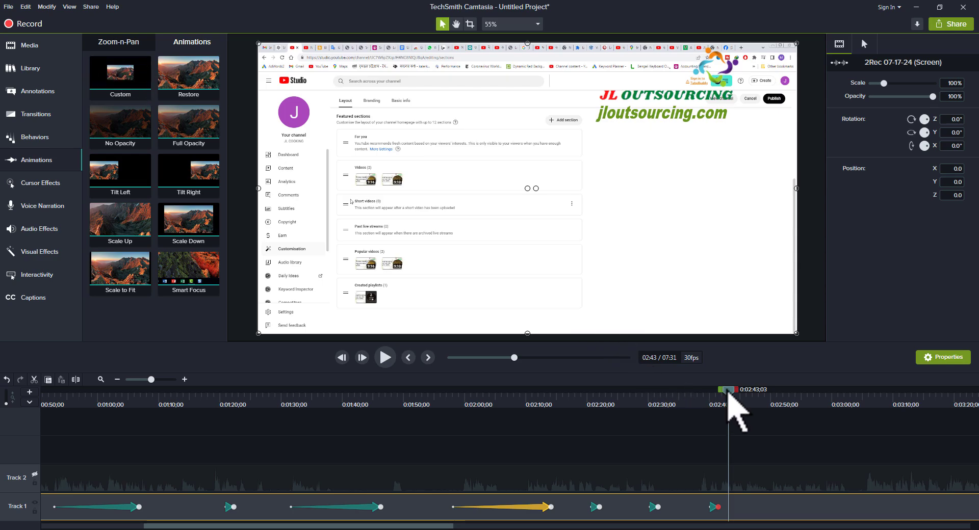
Step: Add a Custom animation to the recording at about 2:51 and extend it to about 3:11
{"action": "left_click_drag", "start_coordinate": [728, 393], "coordinate": [781, 394]}
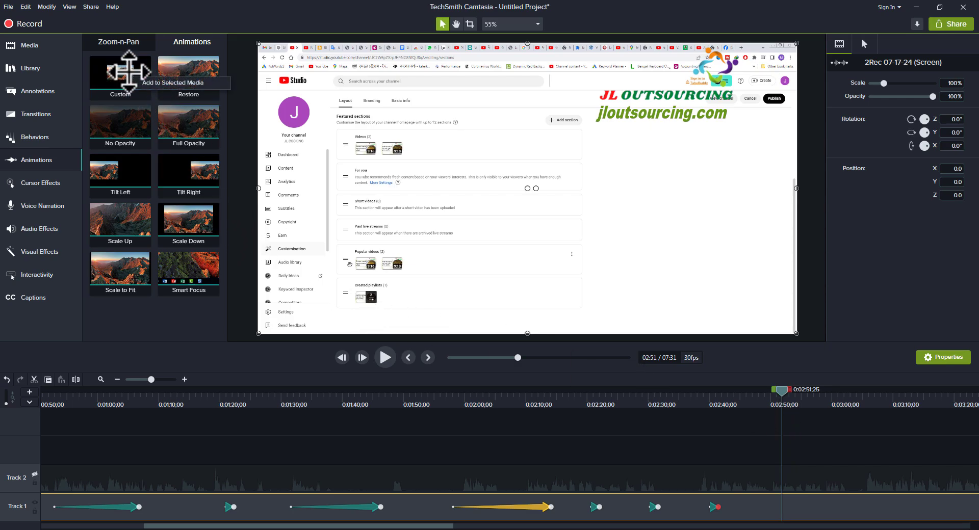
{"action": "left_click", "coordinate": [128, 71]}
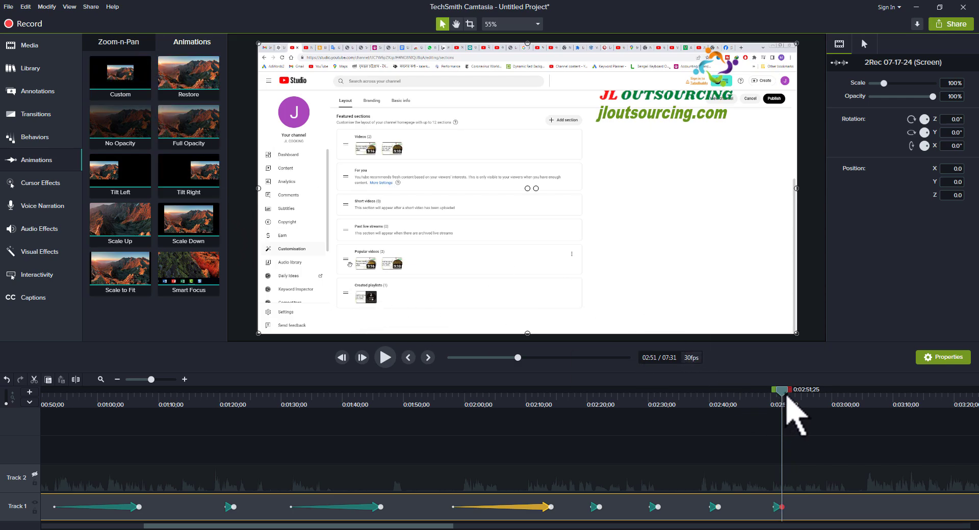
{"action": "left_click_drag", "start_coordinate": [784, 509], "coordinate": [902, 393]}
Step: Near the start of the Custom animation, at about 2:51, shrink the recording to 74.6% and move it to X -21.8, Y 1.3
{"action": "left_click_drag", "start_coordinate": [786, 416], "coordinate": [779, 417]}
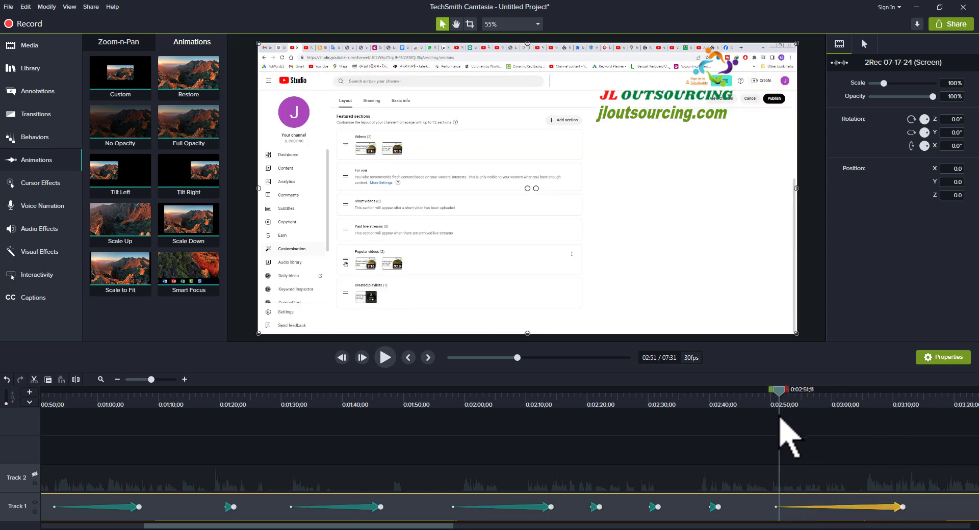
{"action": "left_click", "coordinate": [293, 73]}
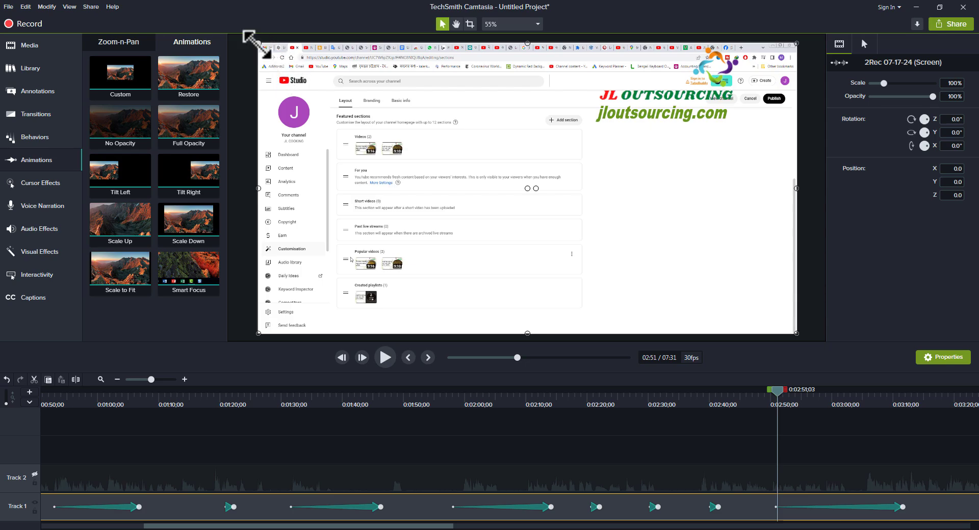
{"action": "left_click_drag", "start_coordinate": [258, 44], "coordinate": [360, 92]}
{"action": "left_click_drag", "start_coordinate": [510, 188], "coordinate": [554, 137]}
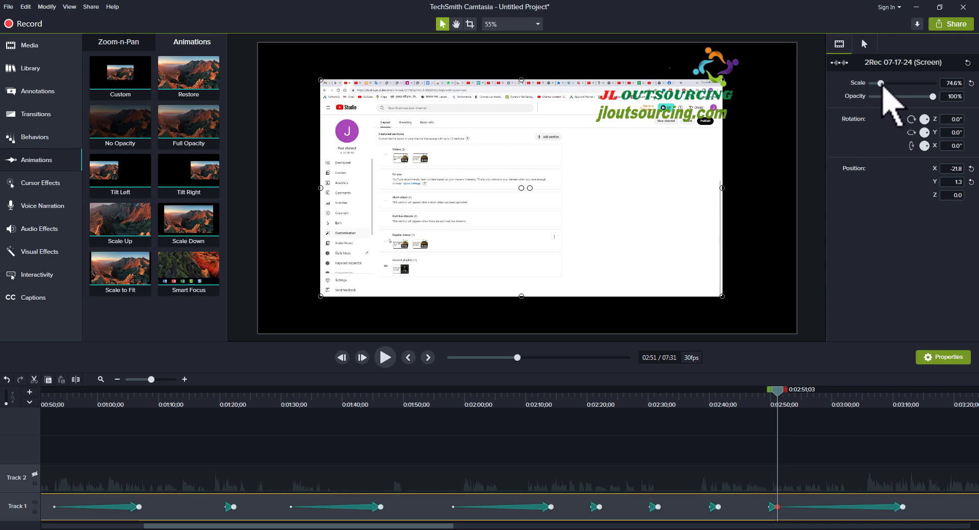
Step: Set the recording's scale to 78.8%, opacity to 97% and Y rotation to -36.9° at about 2:51
{"action": "left_click_drag", "start_coordinate": [881, 83], "coordinate": [930, 96]}
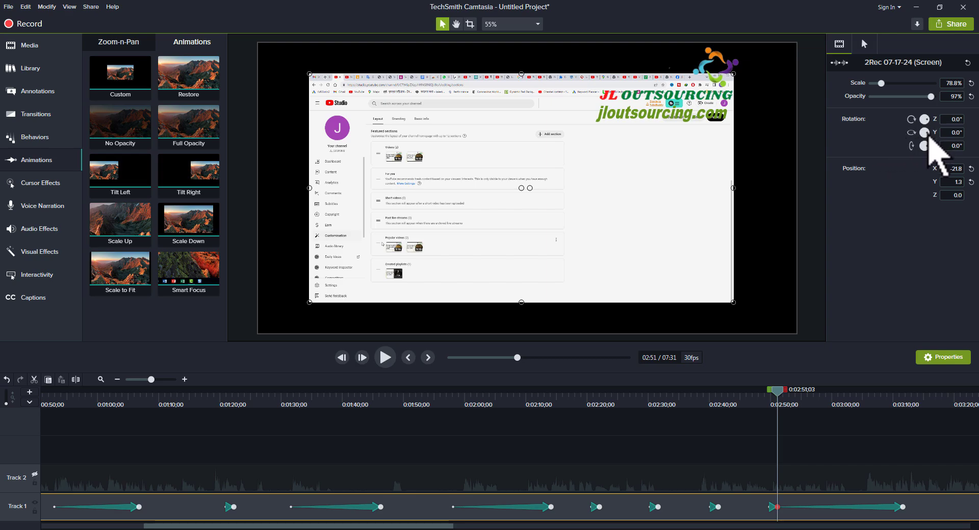
{"action": "left_click_drag", "start_coordinate": [927, 135], "coordinate": [926, 136]}
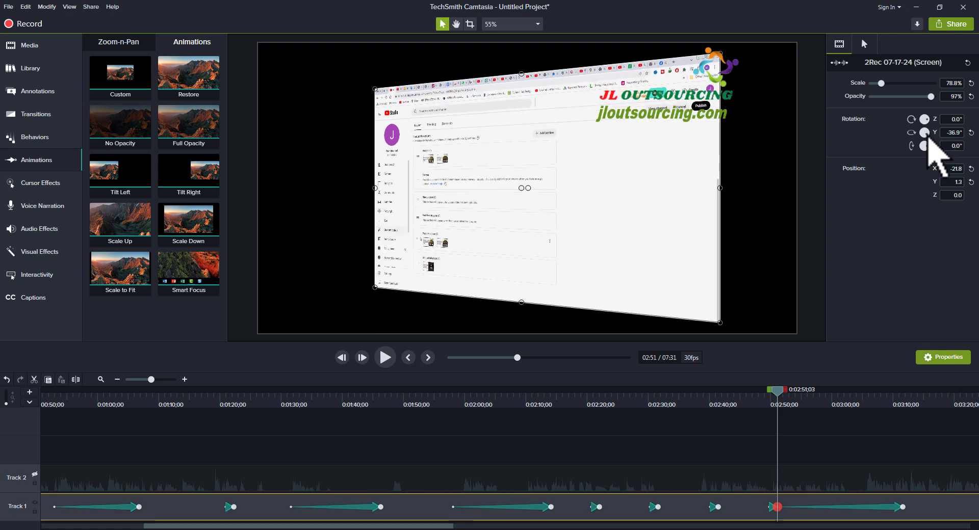
{"action": "mouse_move", "coordinate": [778, 414]}
{"action": "left_mouse_down"}
{"action": "mouse_move", "coordinate": [900, 416]}
{"action": "mouse_move", "coordinate": [778, 414]}
{"action": "left_mouse_up"}
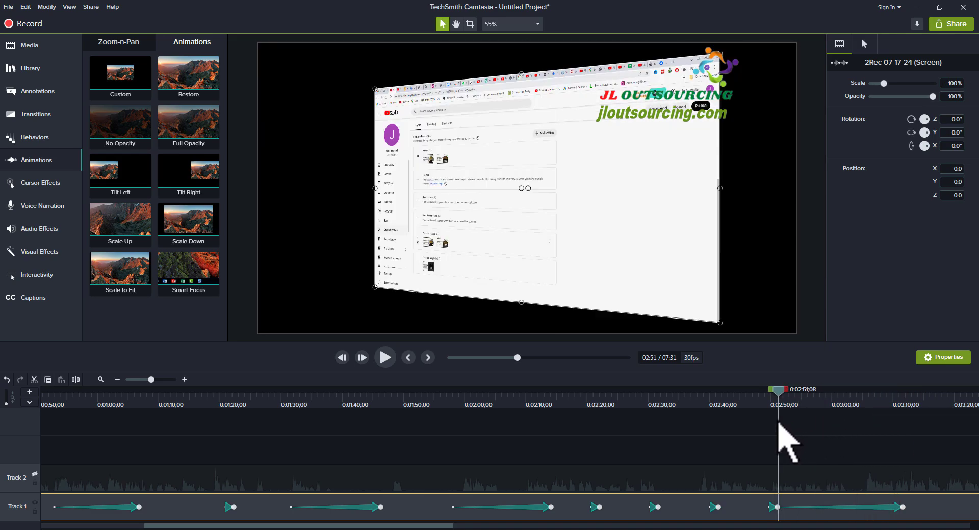
Step: Lower the recording's opacity to 38% at about 2:51 and play back the Custom animation
{"action": "left_click_drag", "start_coordinate": [931, 96], "coordinate": [895, 97]}
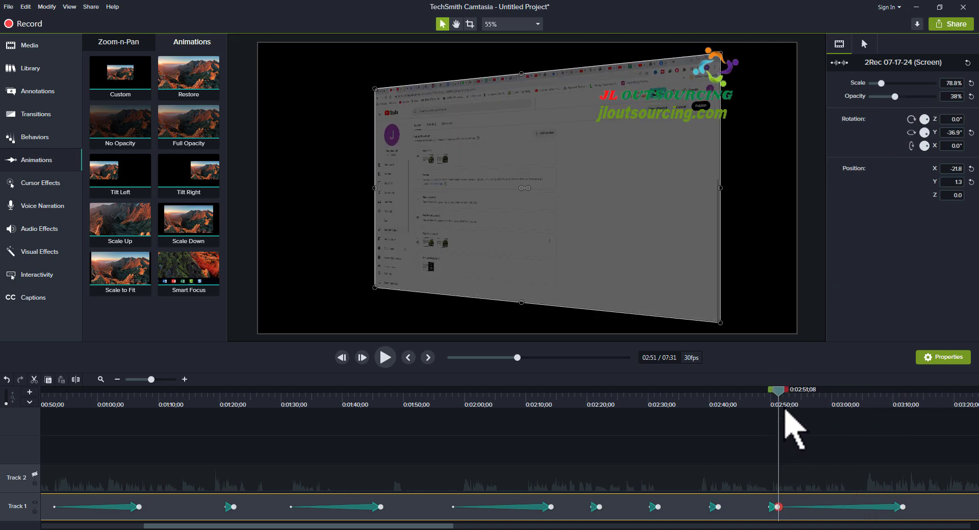
{"action": "mouse_move", "coordinate": [783, 396]}
{"action": "left_mouse_down"}
{"action": "mouse_move", "coordinate": [900, 394]}
{"action": "mouse_move", "coordinate": [763, 393]}
{"action": "left_mouse_up"}
{"action": "left_click", "coordinate": [386, 359]}
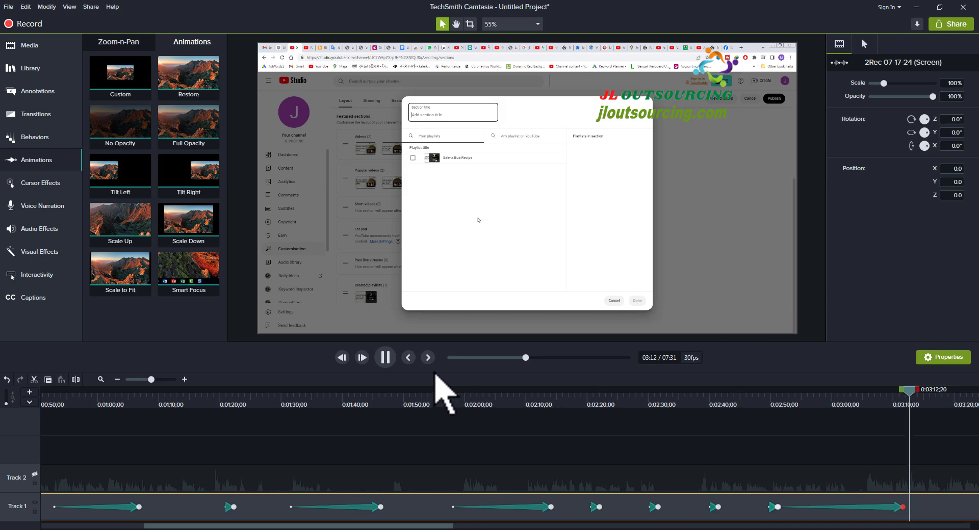
{"action": "left_click", "coordinate": [385, 357]}
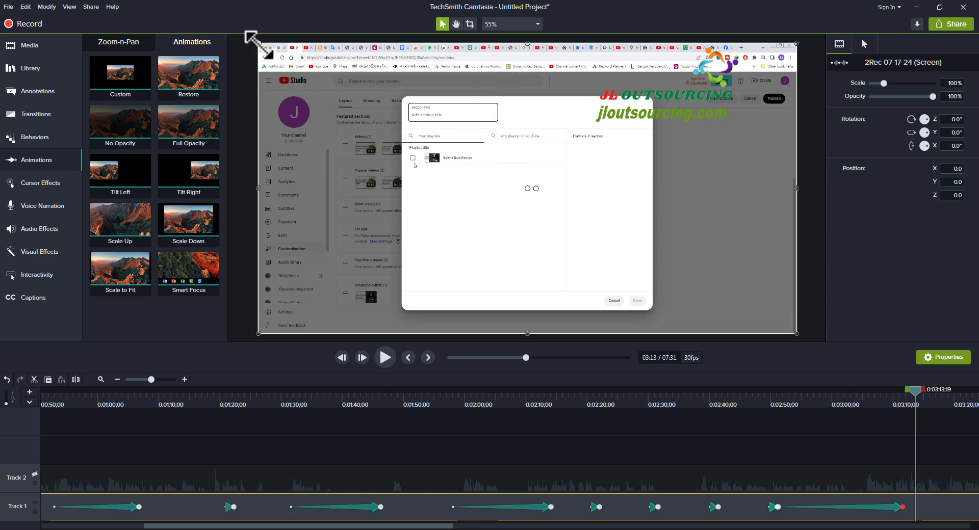
Step: Shrink the recording to 48.3% at X -296.4, Y 87.8 at about 3:13, and add a Scale to Fit animation at about 3:25
{"action": "left_click_drag", "start_coordinate": [258, 44], "coordinate": [477, 161]}
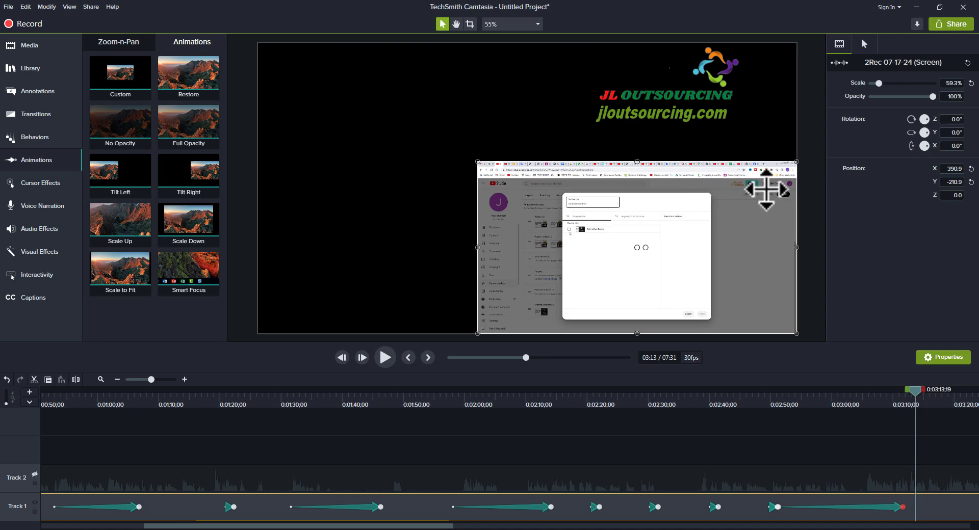
{"action": "left_click_drag", "start_coordinate": [766, 190], "coordinate": [603, 122]}
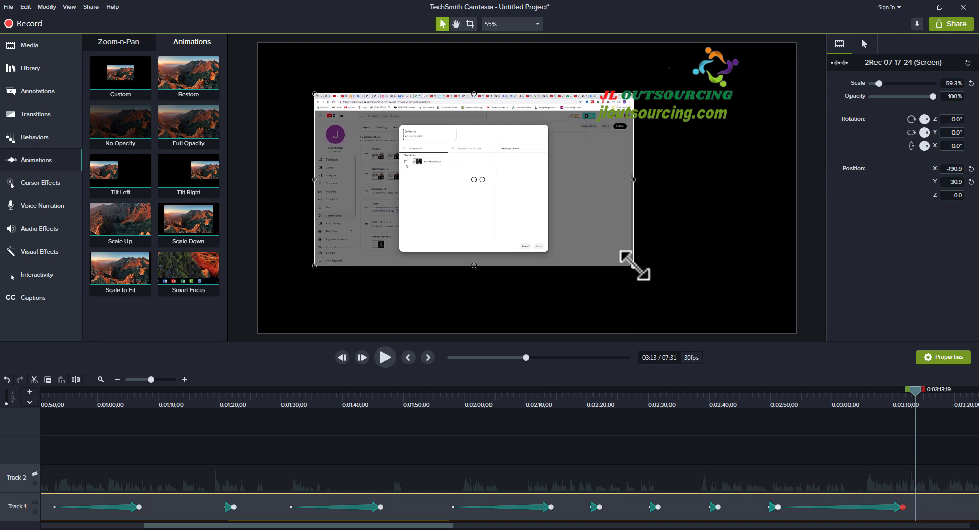
{"action": "left_click_drag", "start_coordinate": [633, 265], "coordinate": [574, 234]}
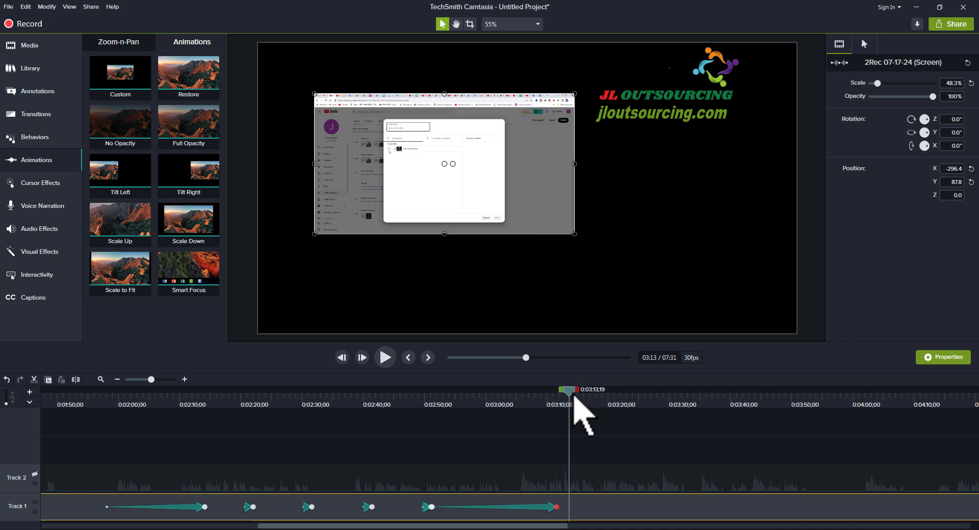
{"action": "left_click_drag", "start_coordinate": [570, 392], "coordinate": [644, 352]}
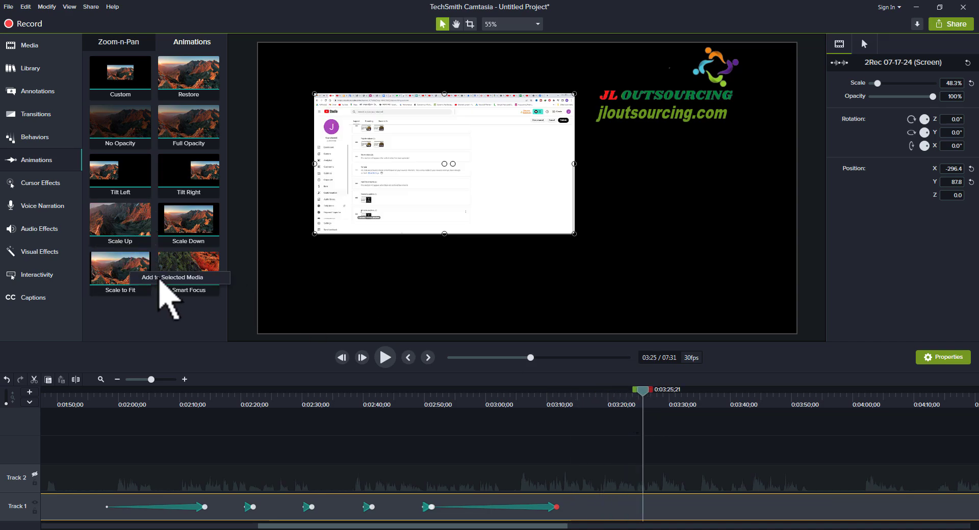
{"action": "left_click", "coordinate": [190, 279]}
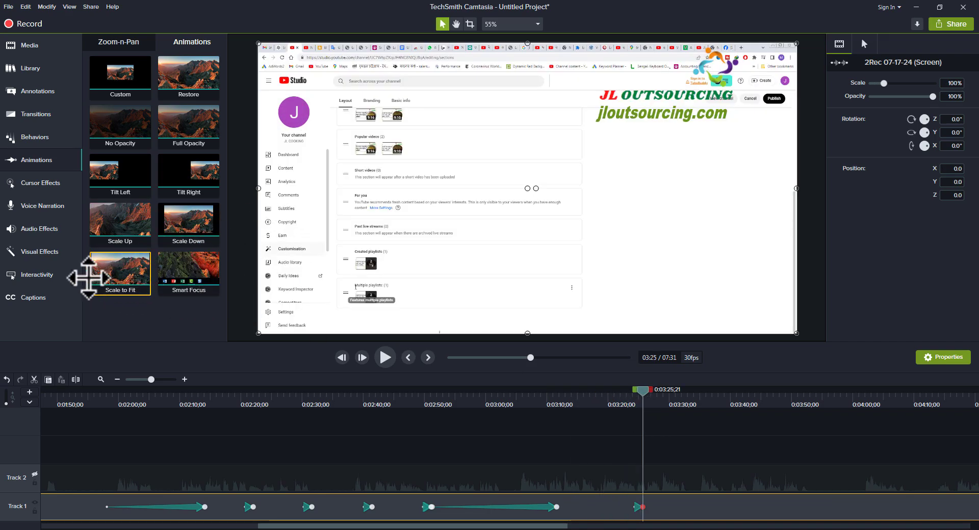
Step: Add the red Basic-style speech bubble callout to the canvas at about 3:34
{"action": "left_click_drag", "start_coordinate": [643, 391], "coordinate": [696, 396]}
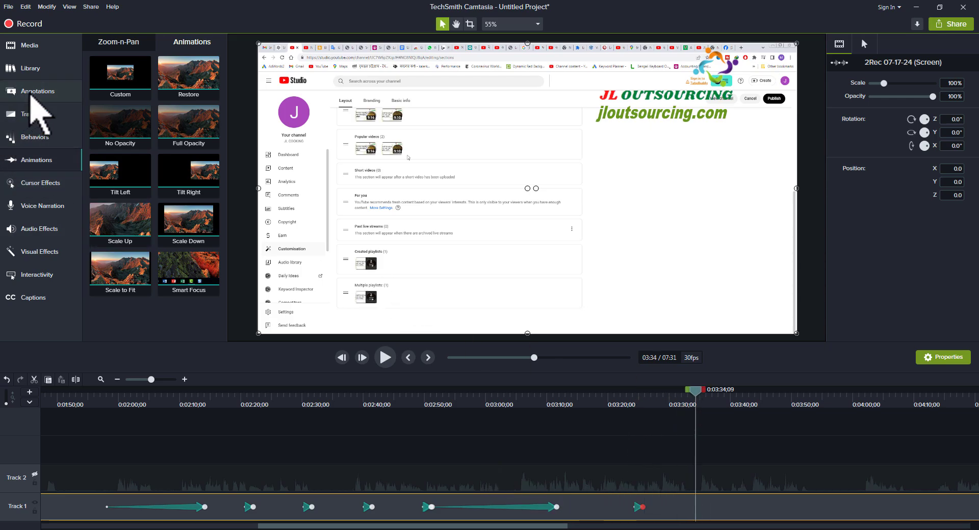
{"action": "left_click", "coordinate": [36, 95]}
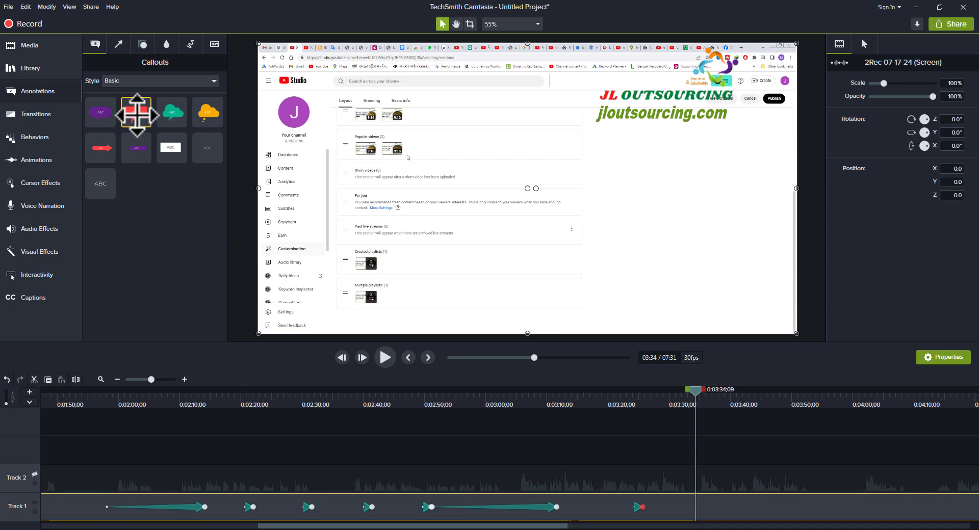
{"action": "left_click_drag", "start_coordinate": [136, 115], "coordinate": [632, 238]}
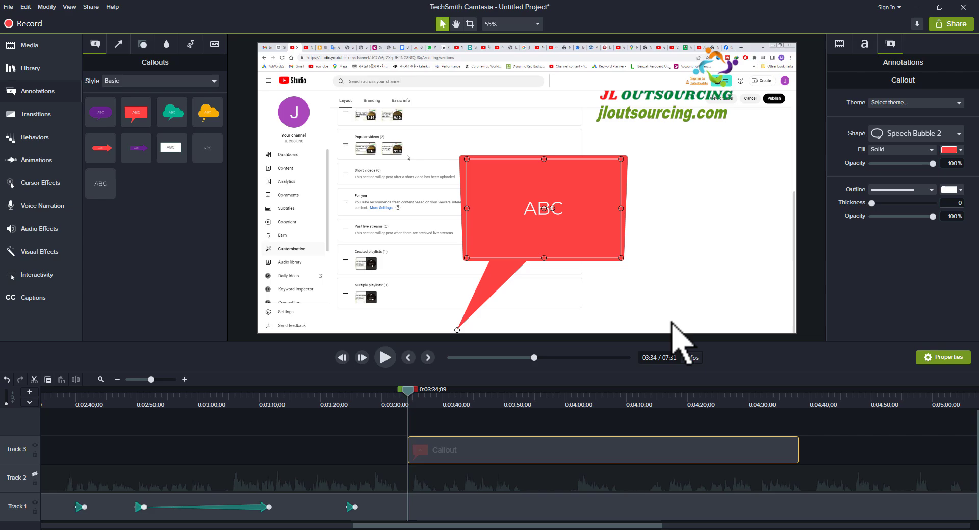
{"action": "left_click", "coordinate": [564, 239]}
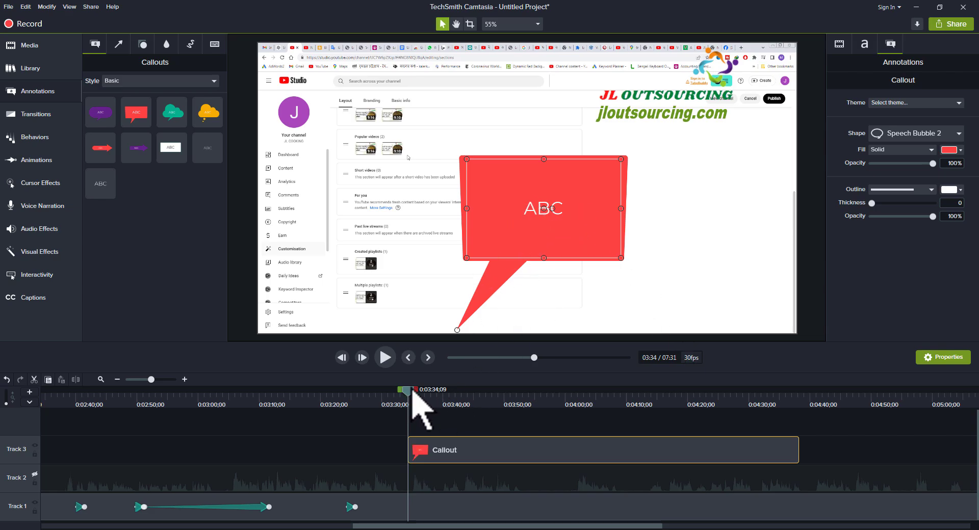
Step: Add a Tilt Left animation to the callout at about 3:37, extended to about 3:48, and play it back
{"action": "left_click_drag", "start_coordinate": [411, 393], "coordinate": [431, 394]}
{"action": "left_click", "coordinate": [31, 161]}
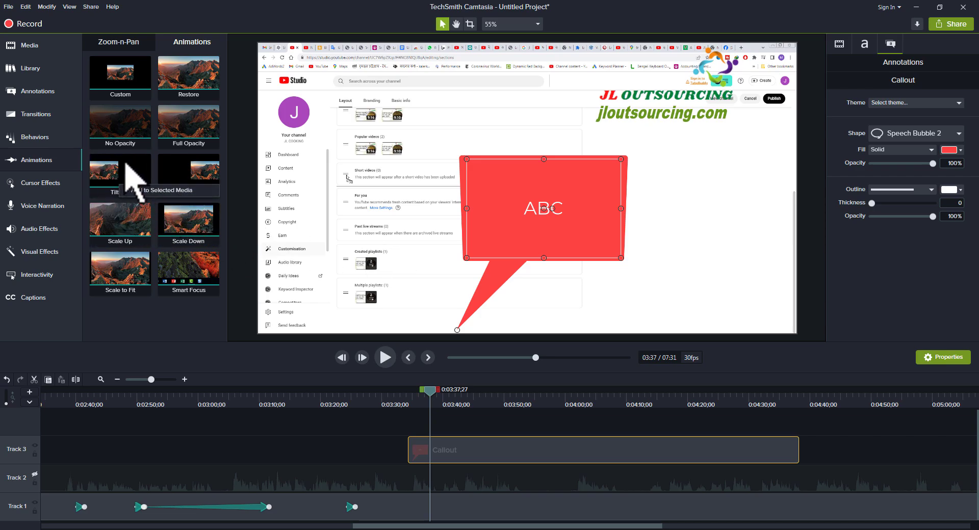
{"action": "left_click_drag", "start_coordinate": [122, 168], "coordinate": [433, 448]}
{"action": "left_click_drag", "start_coordinate": [479, 398], "coordinate": [420, 399]}
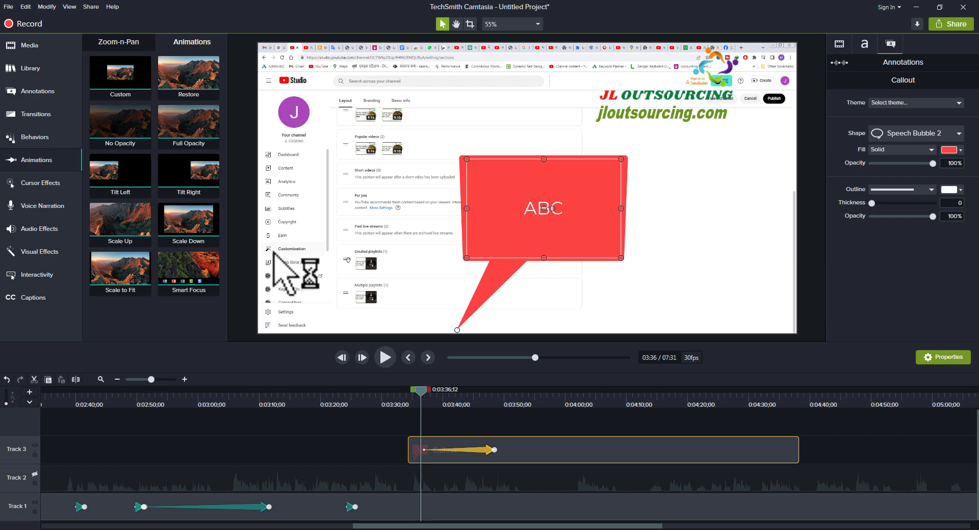
{"action": "left_click", "coordinate": [384, 357]}
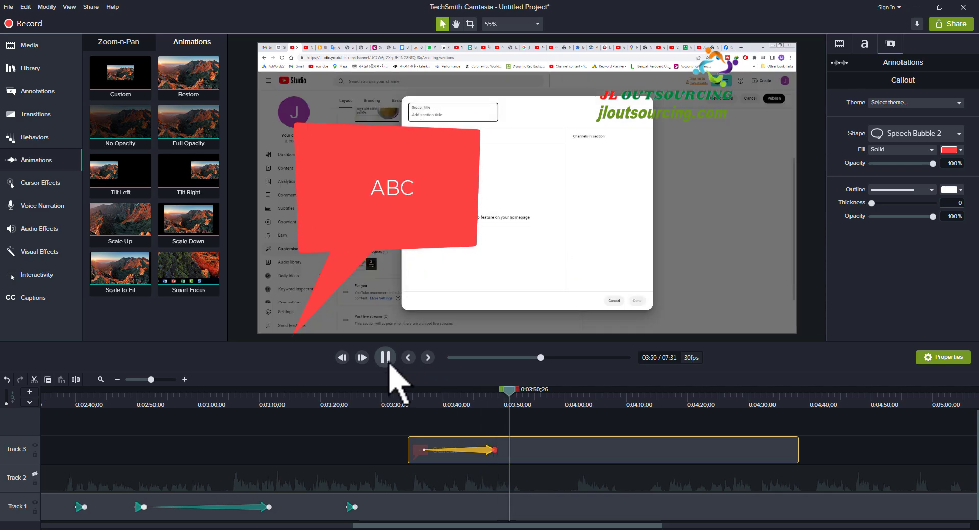
{"action": "left_click", "coordinate": [389, 364]}
Step: Add a Tilt Right animation to the callout at about 4:00, extended to about 4:15, and play it back
{"action": "left_click_drag", "start_coordinate": [516, 397], "coordinate": [568, 395]}
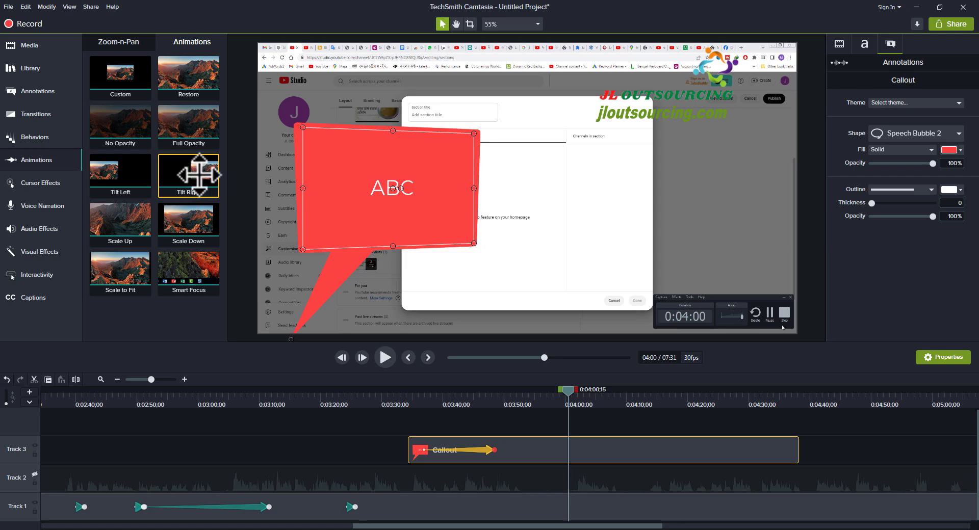
{"action": "left_click_drag", "start_coordinate": [199, 175], "coordinate": [571, 449]}
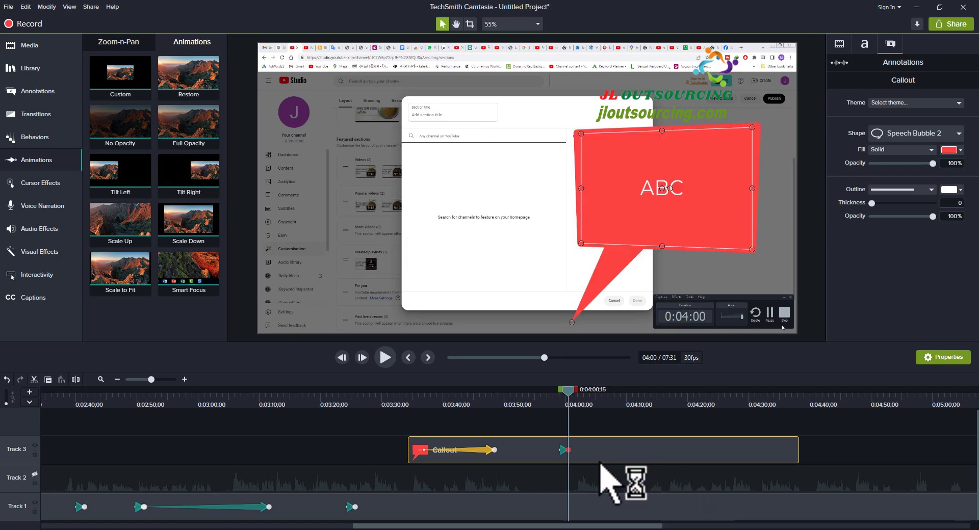
{"action": "left_click_drag", "start_coordinate": [637, 452], "coordinate": [658, 450]}
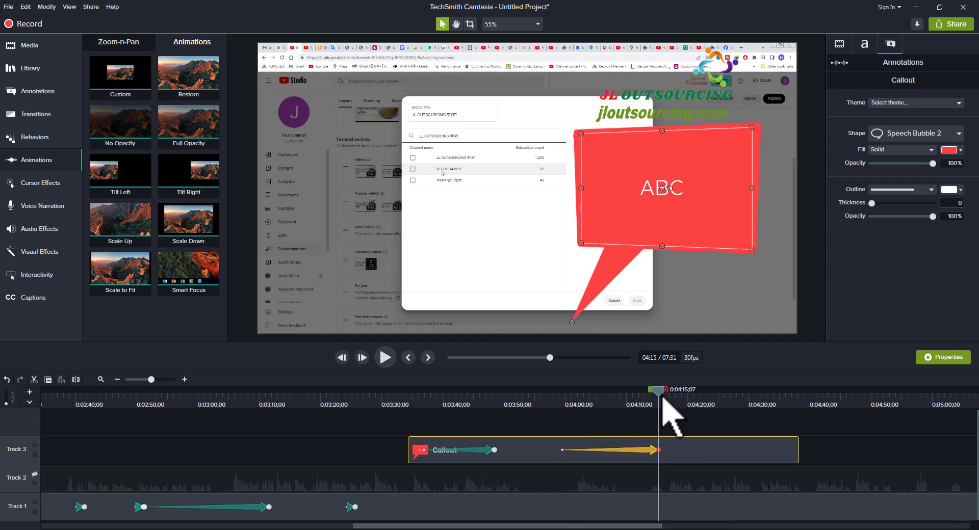
{"action": "left_click_drag", "start_coordinate": [612, 408], "coordinate": [521, 408]}
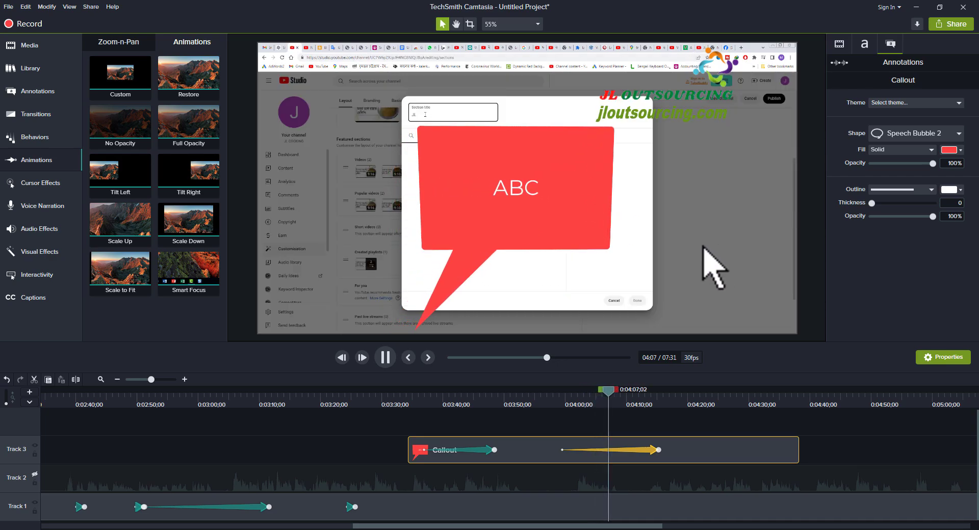
{"action": "left_click_drag", "start_coordinate": [617, 390], "coordinate": [684, 392]}
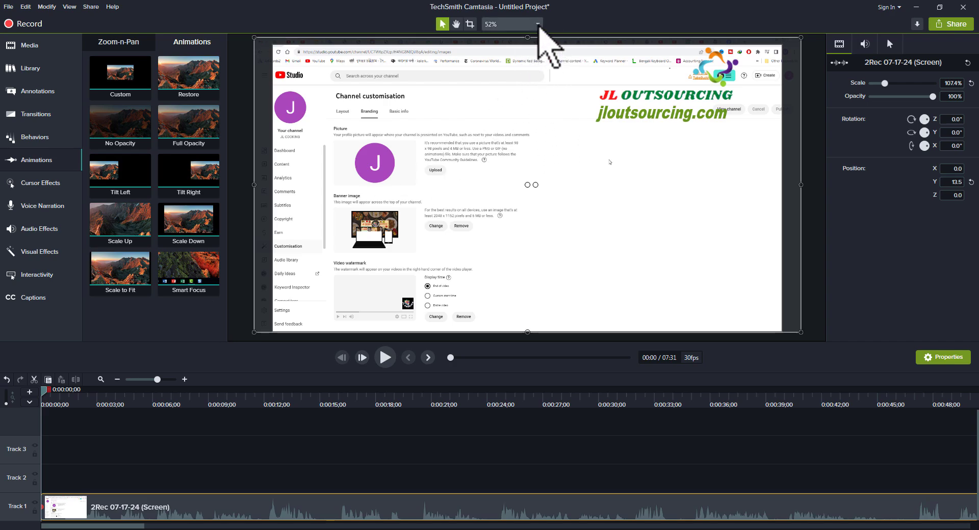
Step: Set the project's canvas dimensions to 720p HD (1280x720)
{"action": "left_click", "coordinate": [538, 24]}
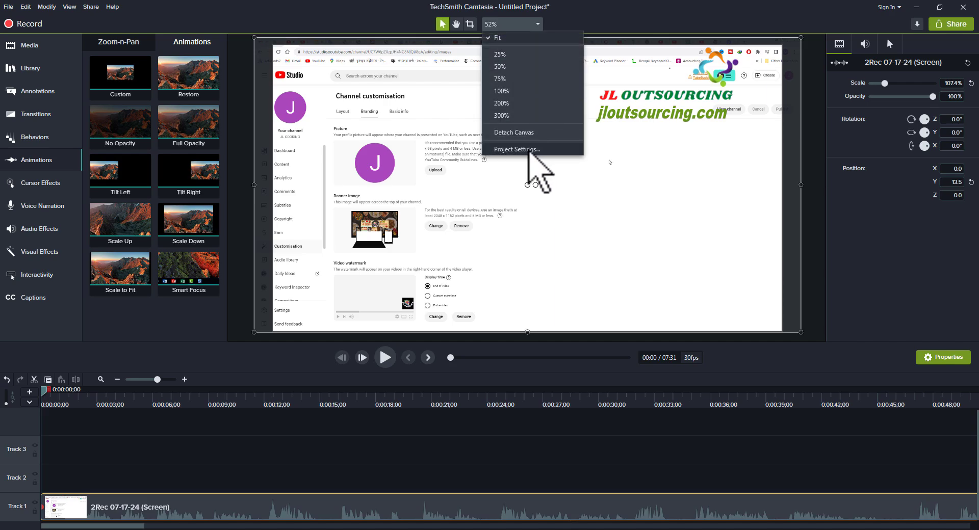
{"action": "left_click", "coordinate": [531, 151]}
{"action": "left_click_drag", "start_coordinate": [528, 200], "coordinate": [529, 139]}
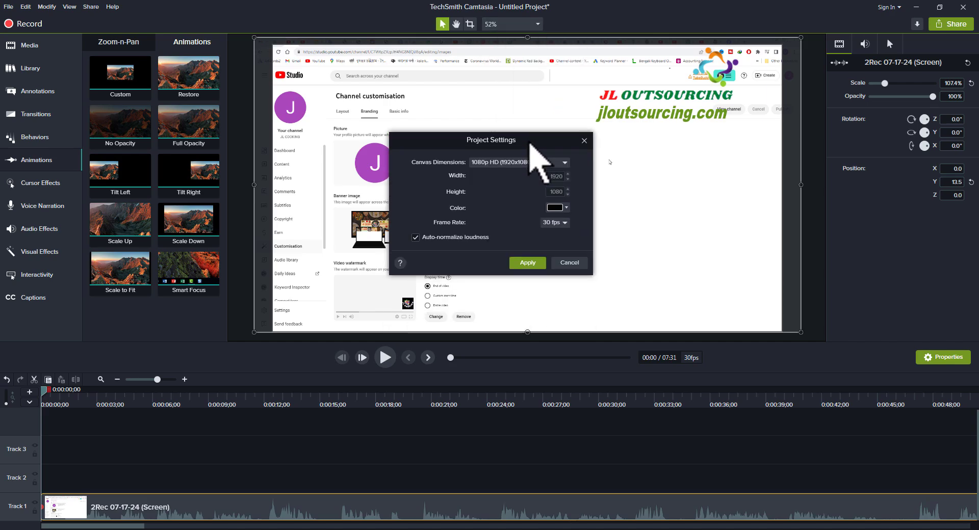
{"action": "left_click", "coordinate": [564, 163]}
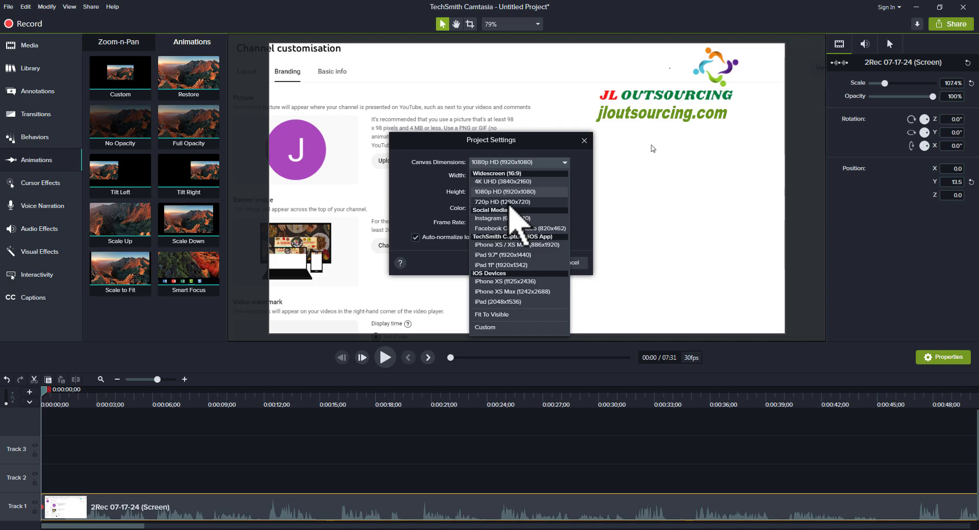
{"action": "left_click", "coordinate": [518, 202]}
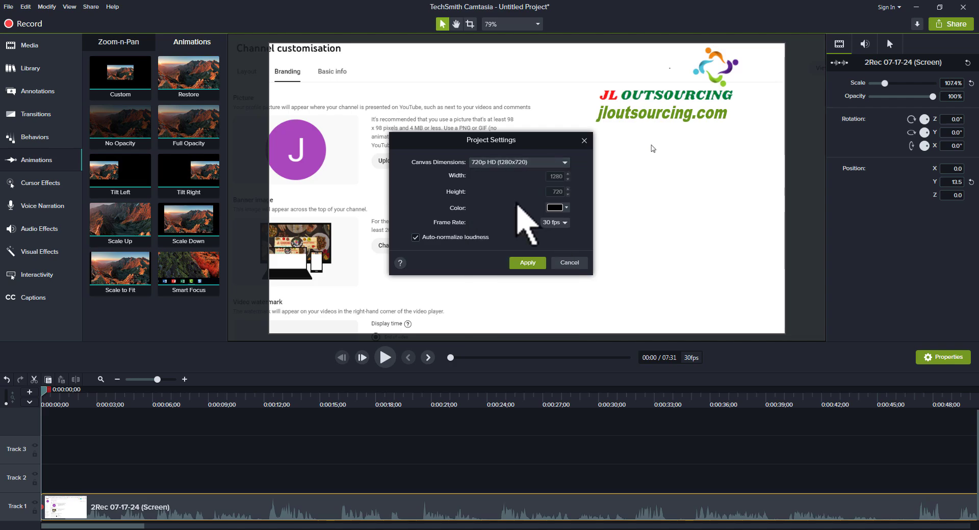
{"action": "left_click", "coordinate": [530, 264]}
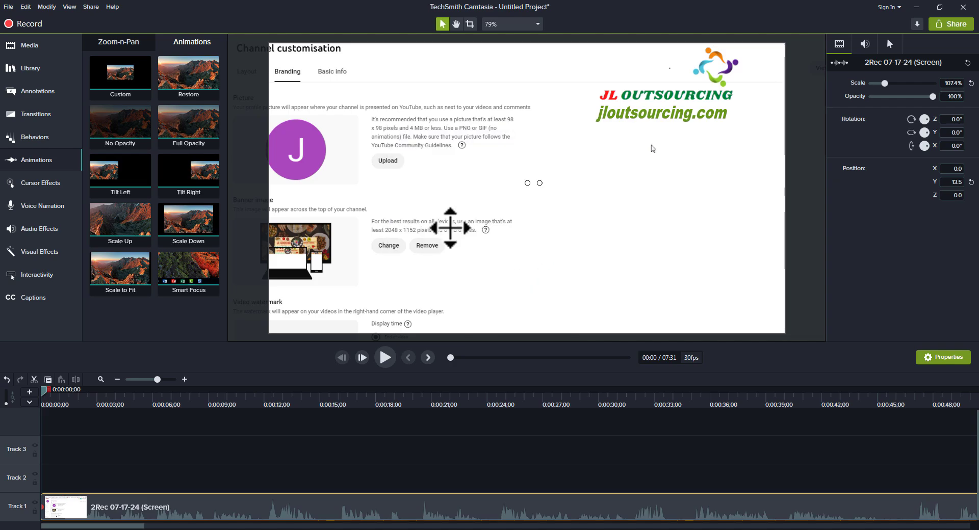
Step: Scale the recording to fit the canvas, and enlarge it to 71.6% at Y 8.9 so it covers the black bars
{"action": "left_click", "coordinate": [126, 43]}
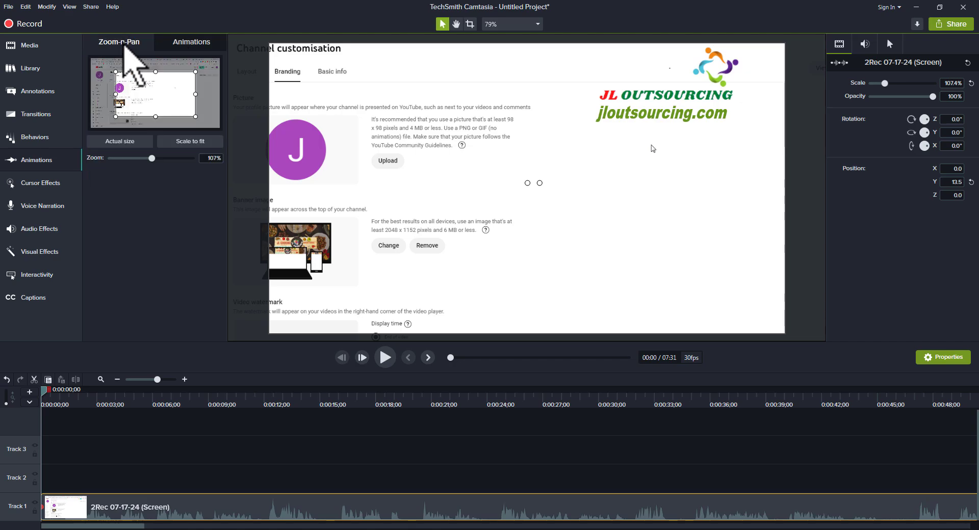
{"action": "left_click", "coordinate": [193, 142]}
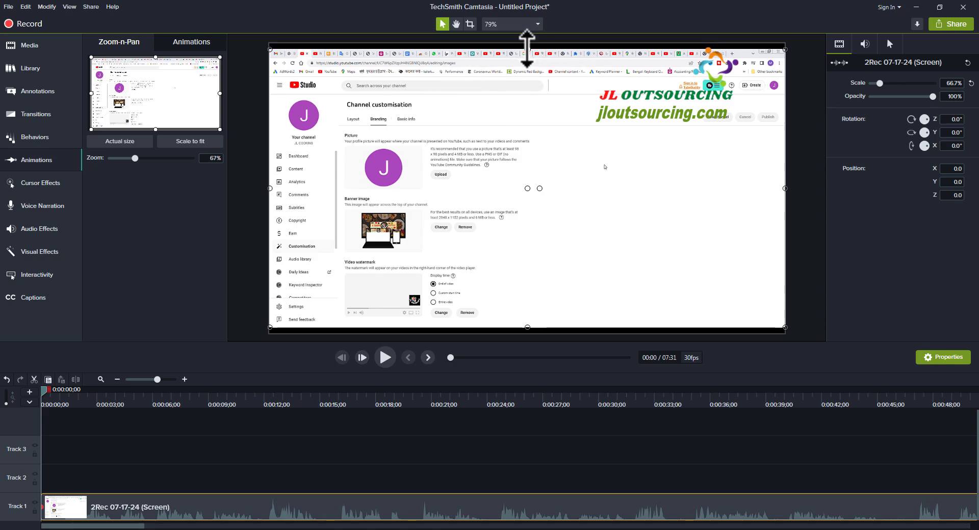
{"action": "left_click_drag", "start_coordinate": [527, 49], "coordinate": [528, 36]}
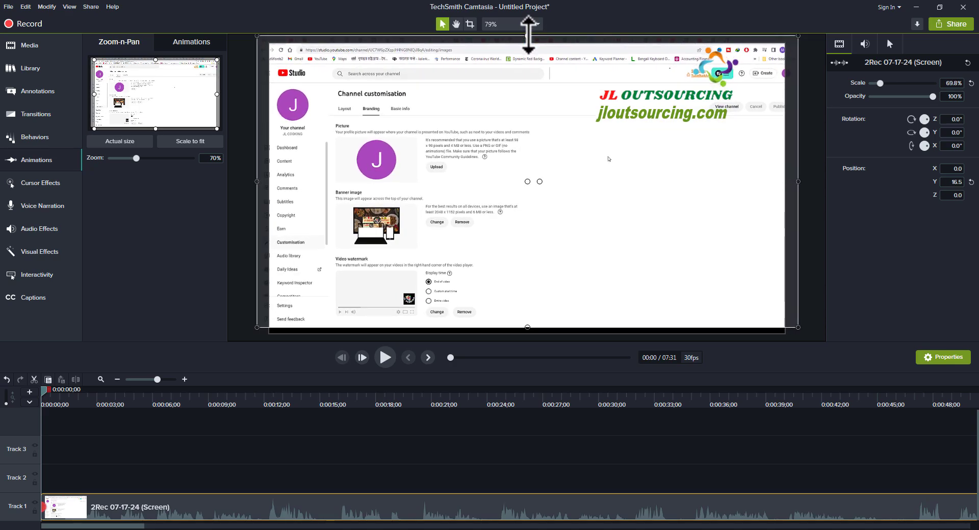
{"action": "left_click_drag", "start_coordinate": [527, 331], "coordinate": [530, 337]}
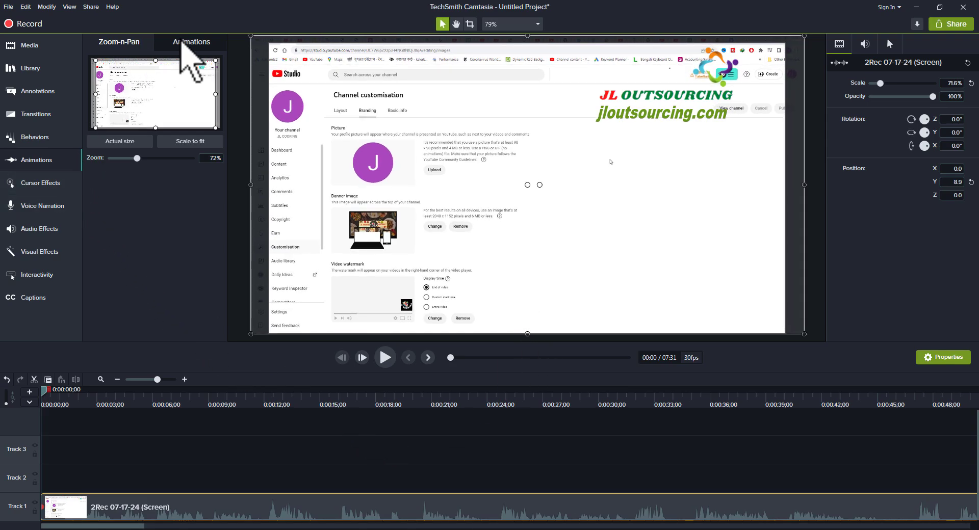
Step: Apply Smart Focus to the recording and disable Track 2
{"action": "left_click", "coordinate": [182, 42]}
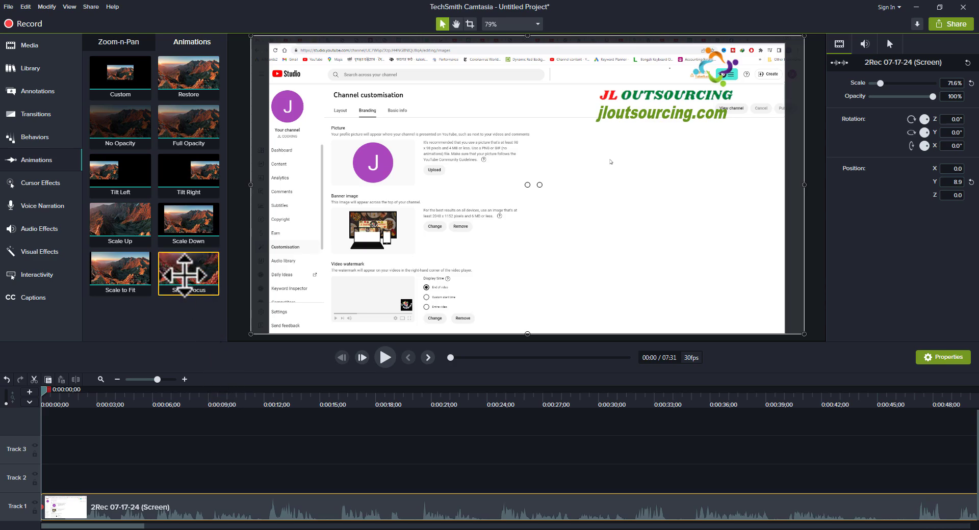
{"action": "right_click", "coordinate": [185, 279]}
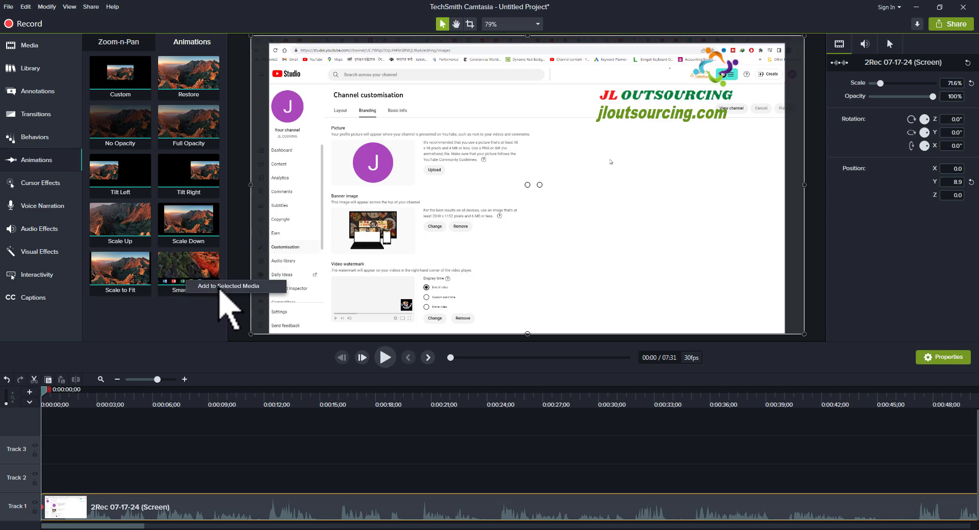
{"action": "left_click", "coordinate": [222, 288]}
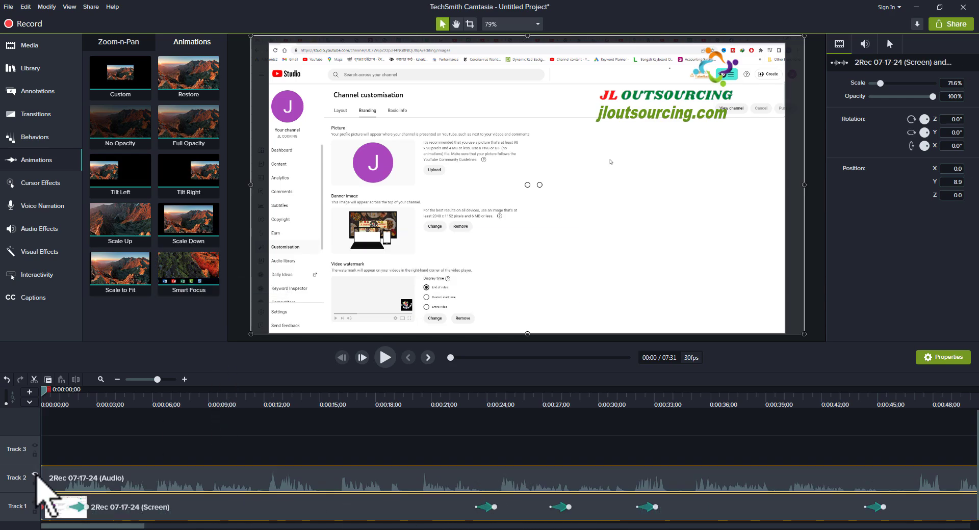
{"action": "left_click", "coordinate": [35, 475]}
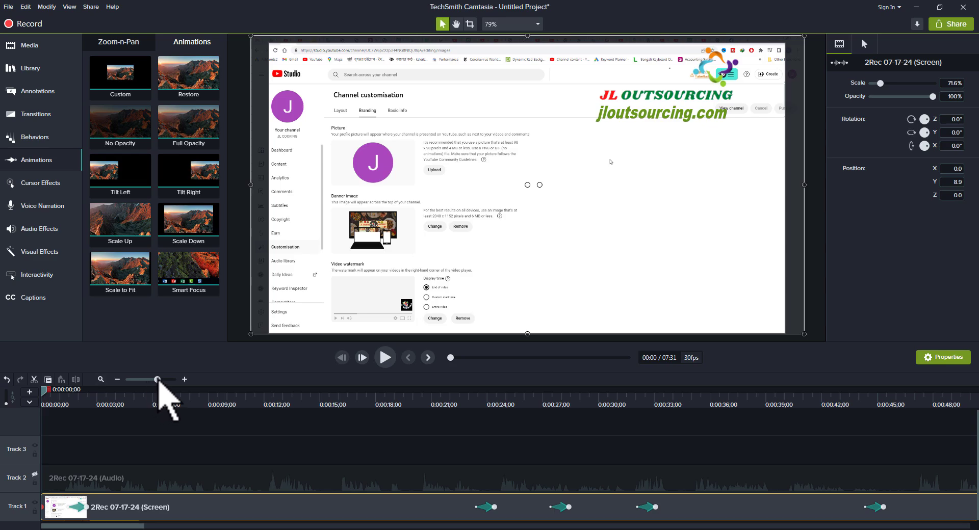
Step: Review the Smart Focus animations along the timeline, playing from the start to about 0:09 and from about 0:22 to 0:38
{"action": "left_click_drag", "start_coordinate": [157, 381], "coordinate": [143, 381]}
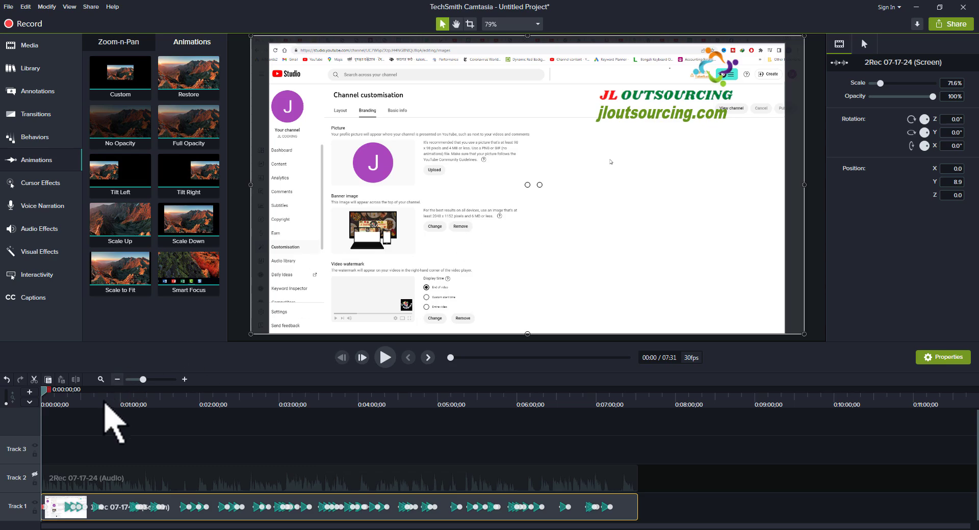
{"action": "left_click_drag", "start_coordinate": [144, 380], "coordinate": [156, 381]}
{"action": "left_click", "coordinate": [50, 394]}
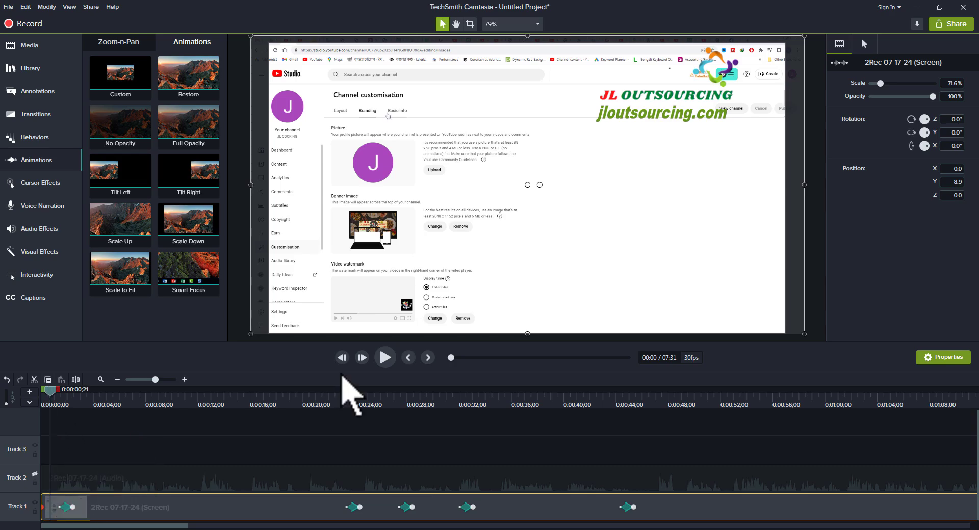
{"action": "left_click", "coordinate": [386, 357]}
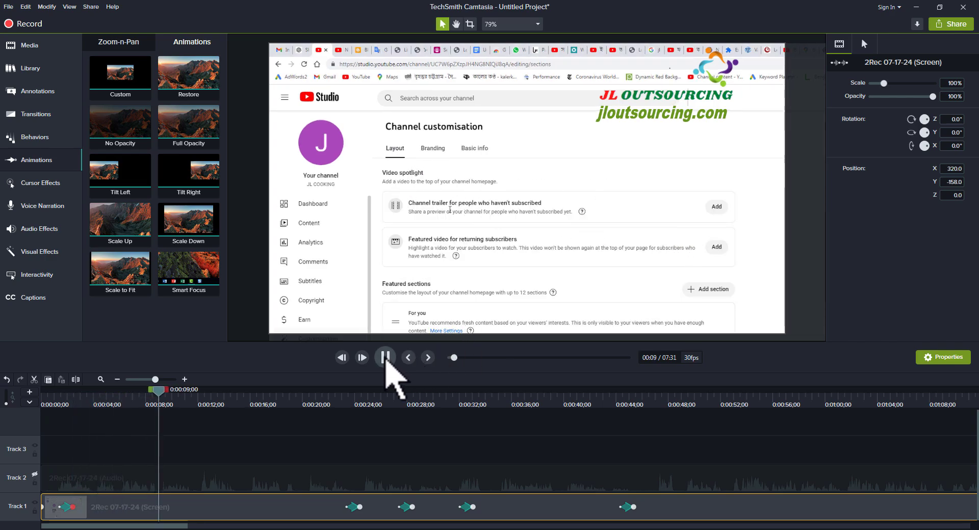
{"action": "left_click", "coordinate": [386, 357]}
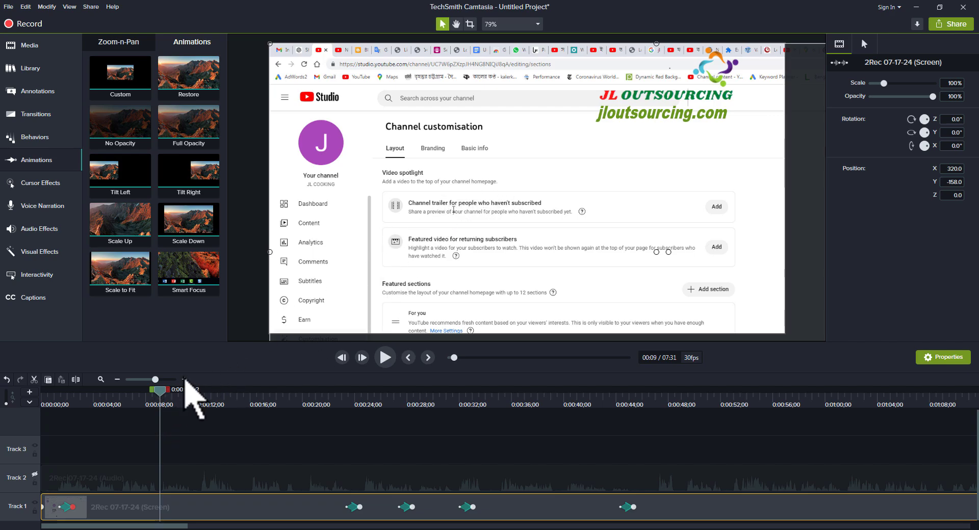
{"action": "left_click_drag", "start_coordinate": [160, 390], "coordinate": [335, 390]}
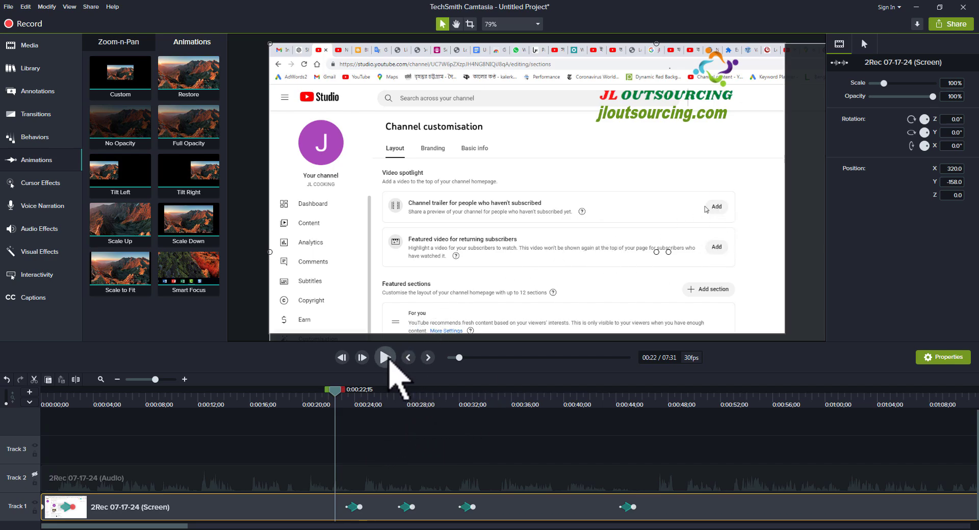
{"action": "left_click", "coordinate": [386, 358]}
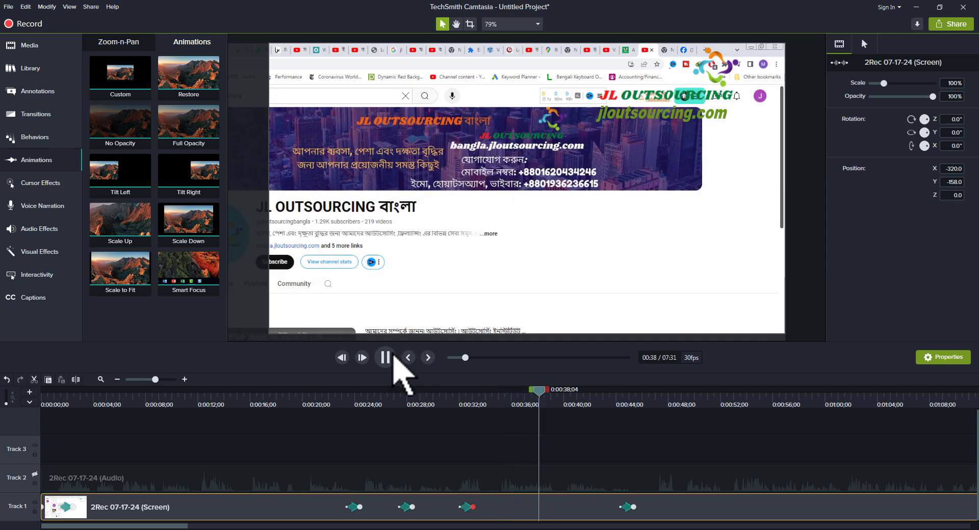
{"action": "left_click", "coordinate": [385, 357]}
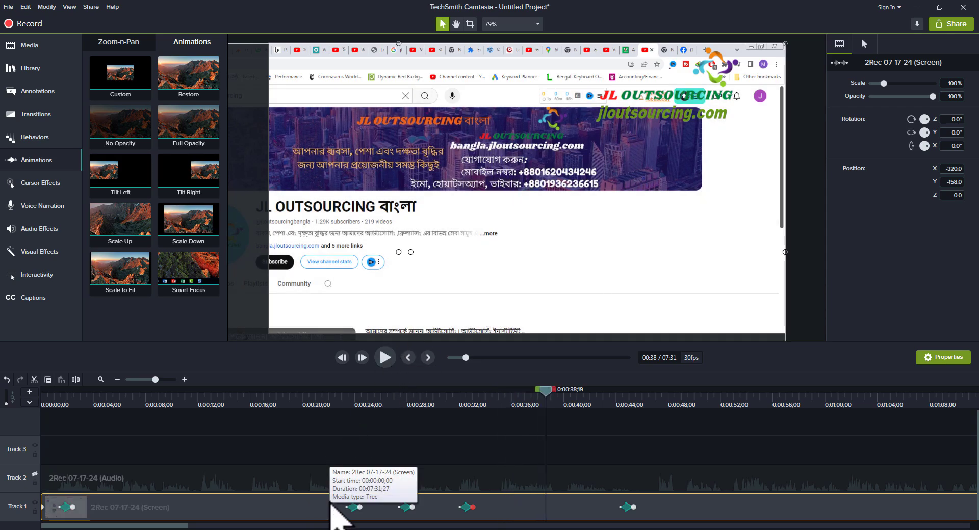